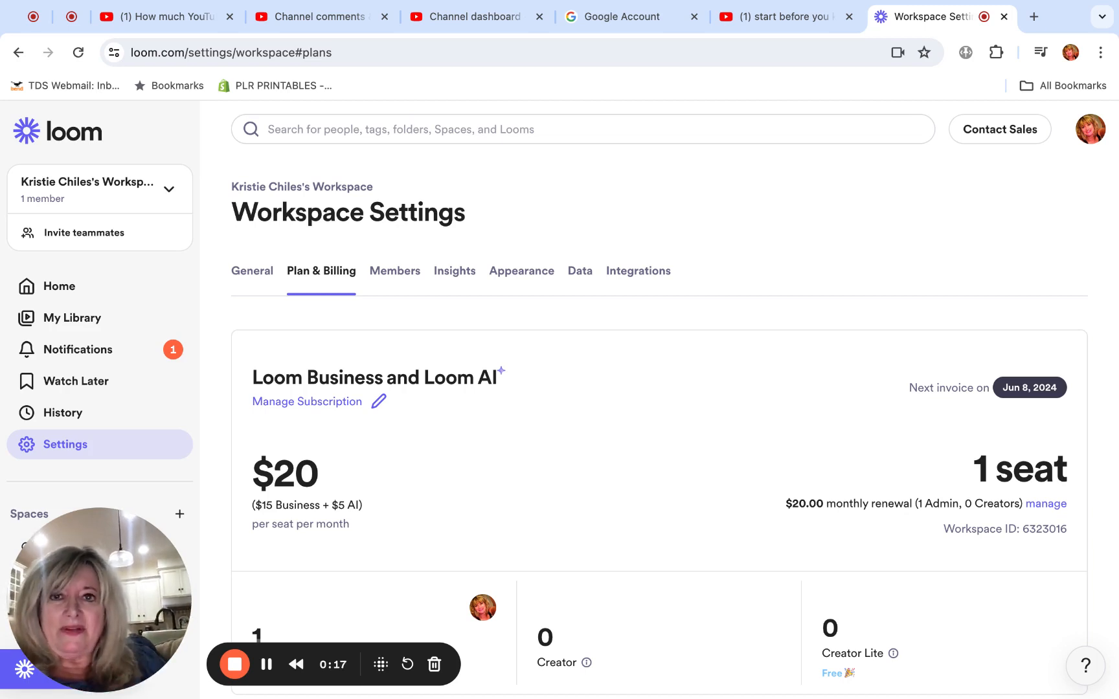
# Open canva.com in a new browser tab
pyautogui.click(1034, 17)
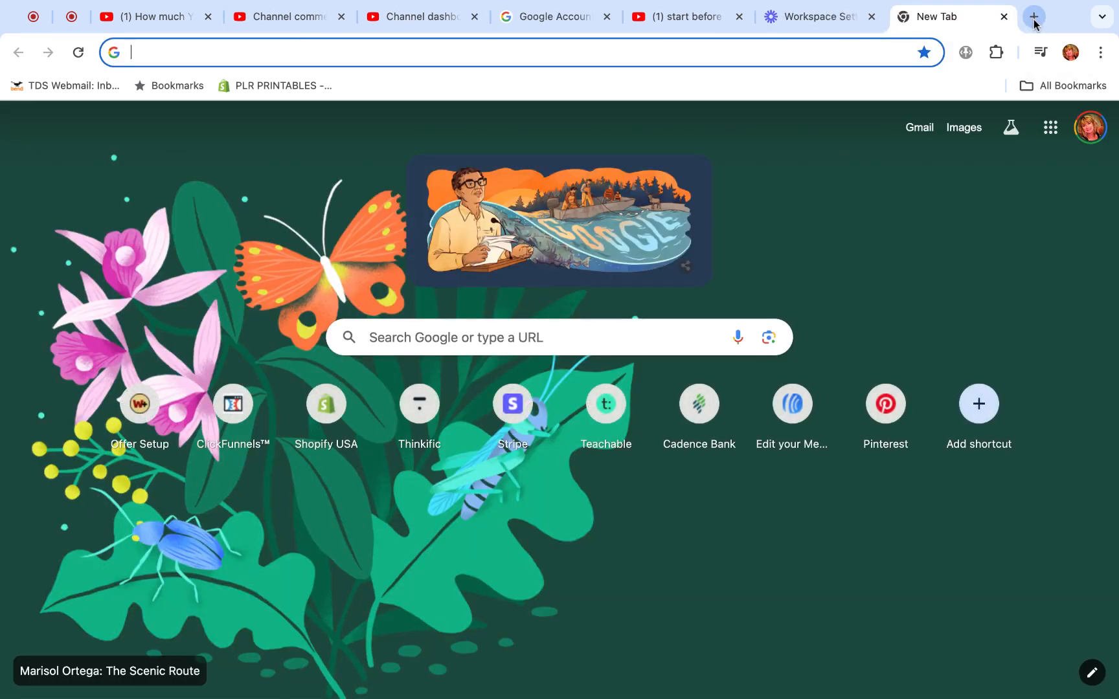
pyautogui.write('canva.com')
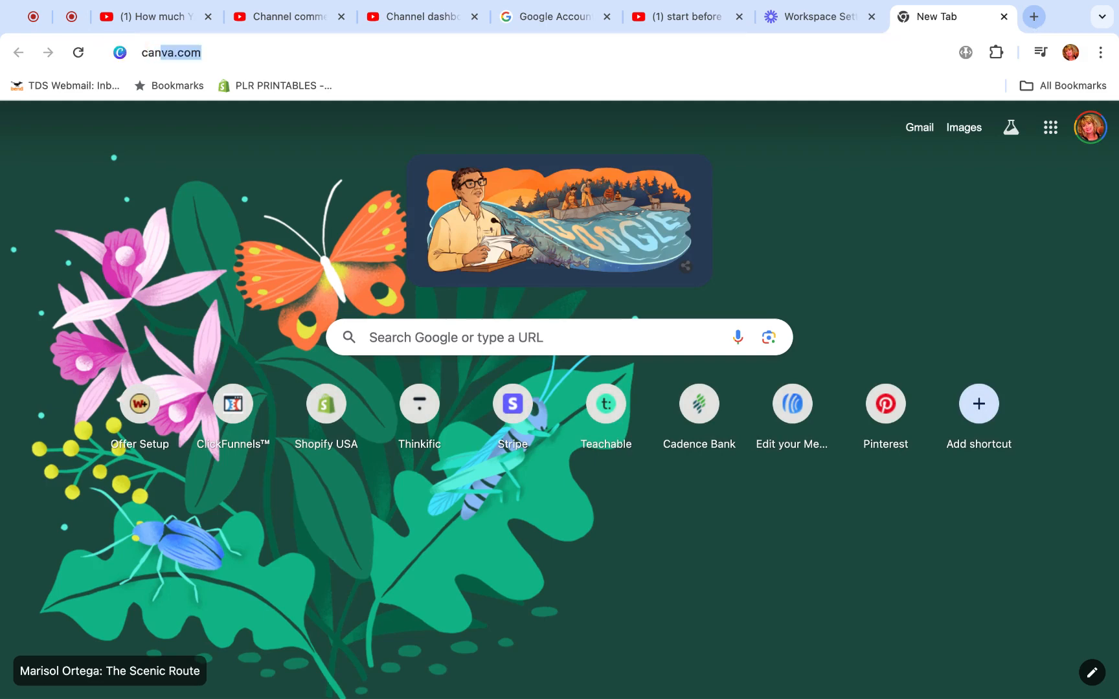
pyautogui.press('Return')
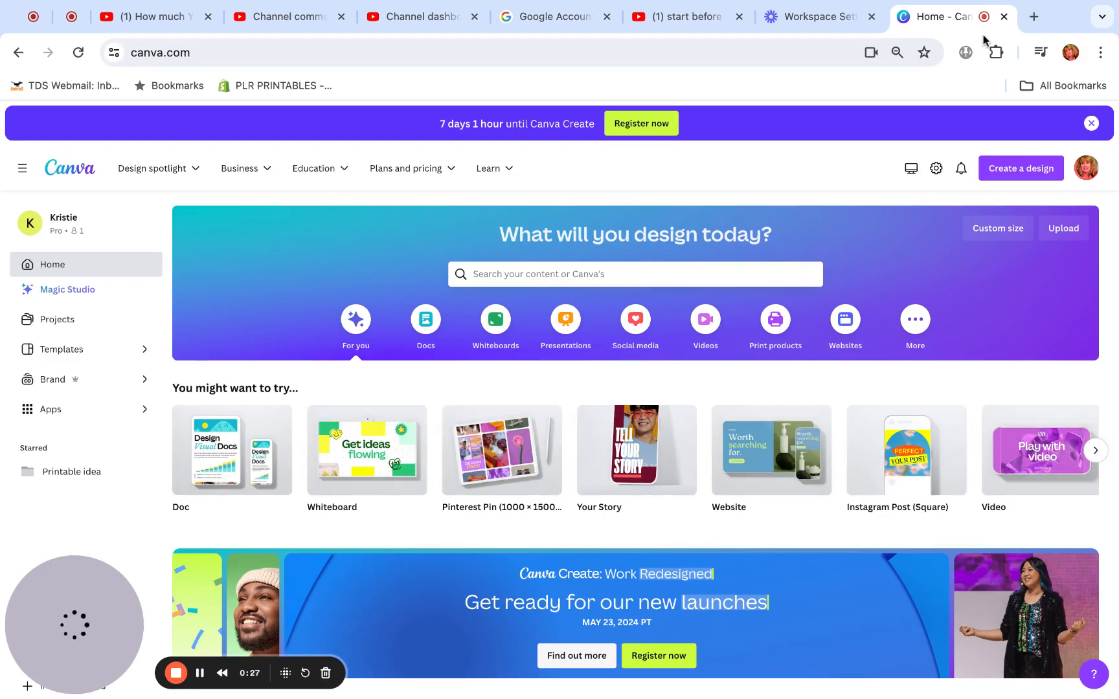
# Search Canva's templates for "thumbnail" and browse the thumbnail designs on offer
pyautogui.click(541, 276)
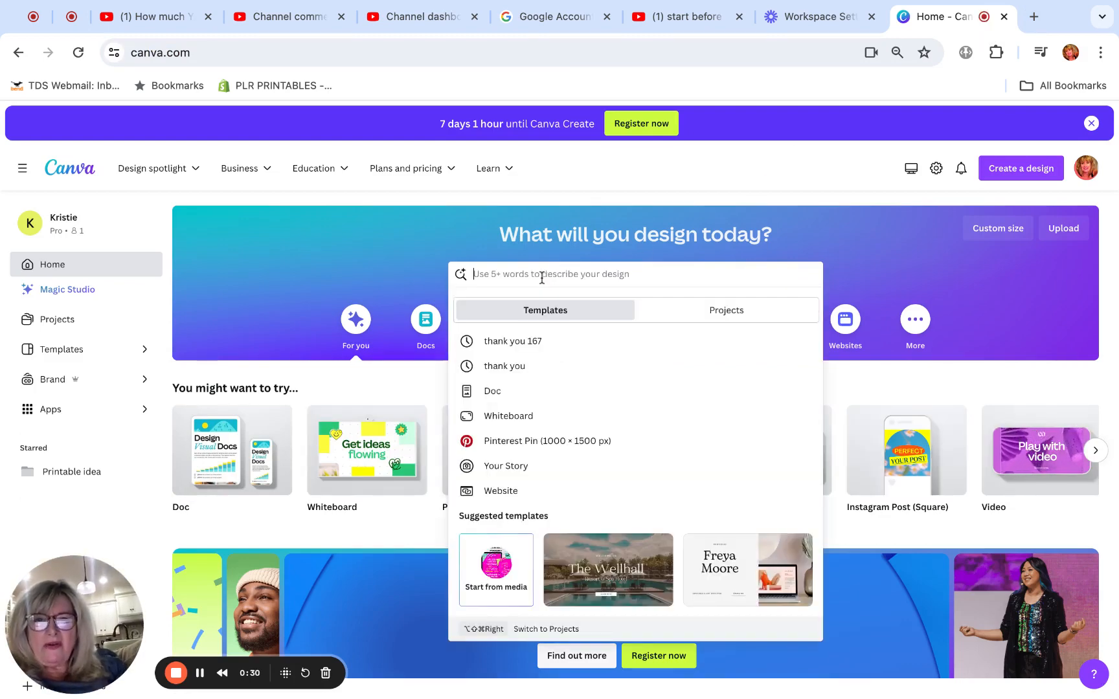
pyautogui.write('thumbnail')
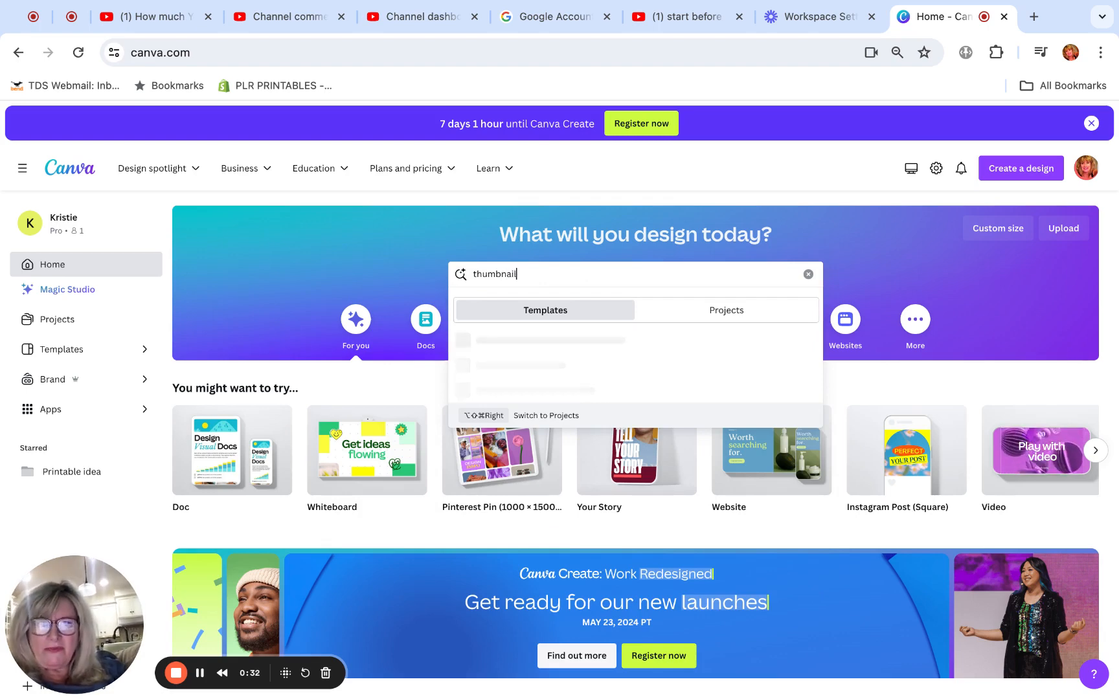
pyautogui.press('Return')
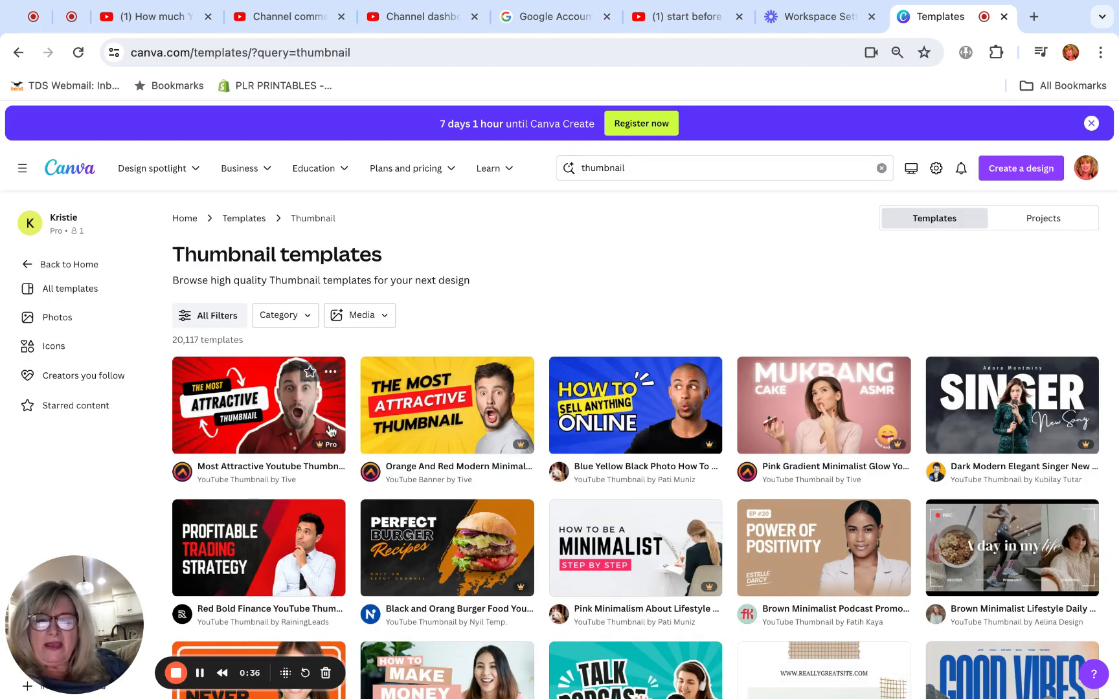
pyautogui.scroll(-2, 334, 495)
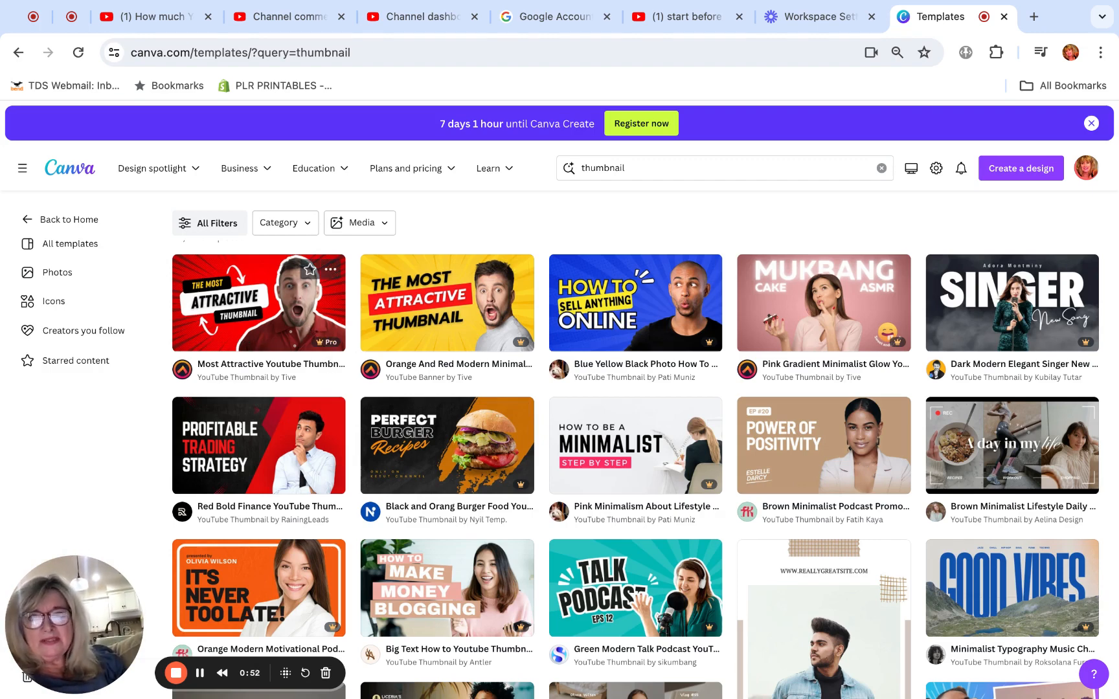
pyautogui.scroll(-4, 259, 324)
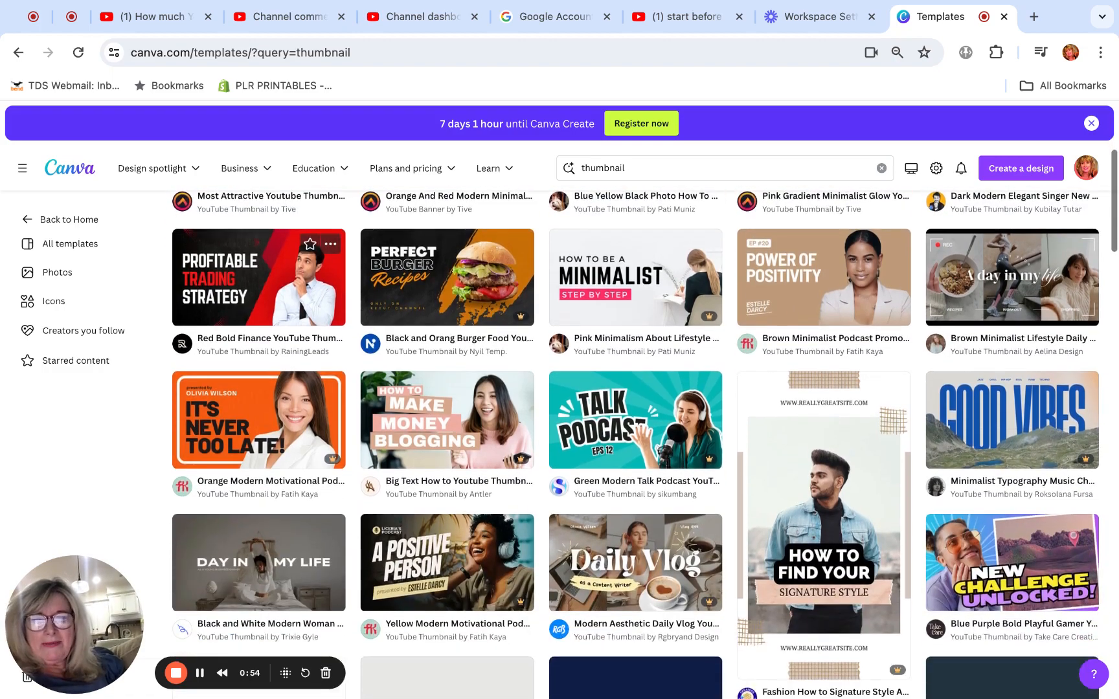
pyautogui.scroll(-8, 259, 292)
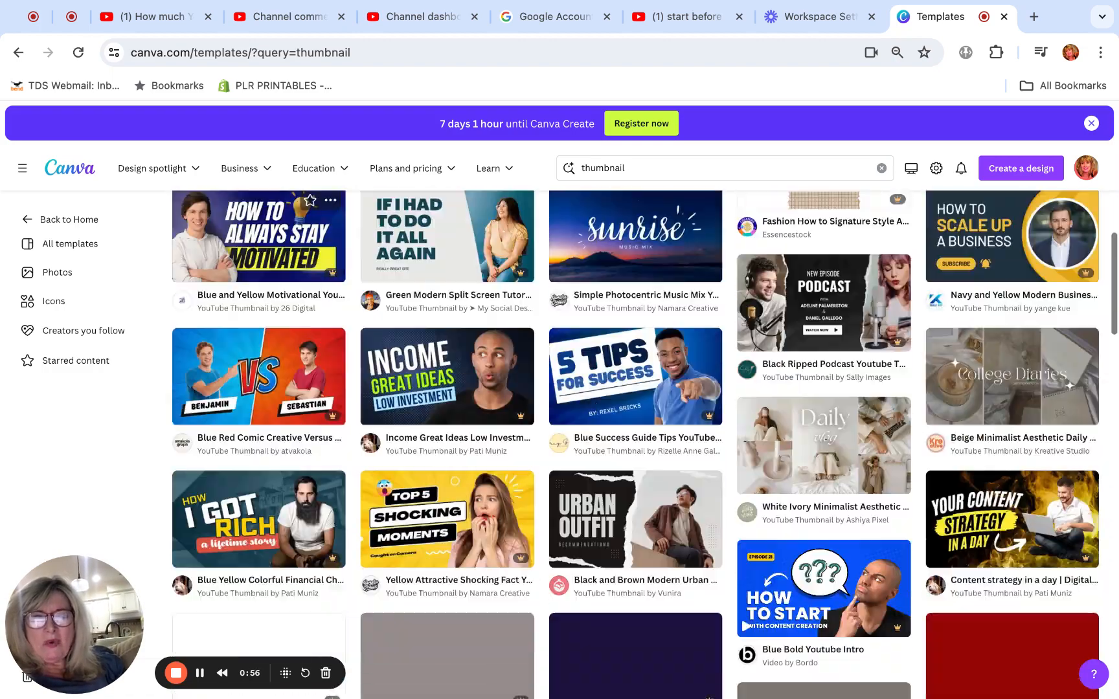
pyautogui.scroll(-6, 259, 291)
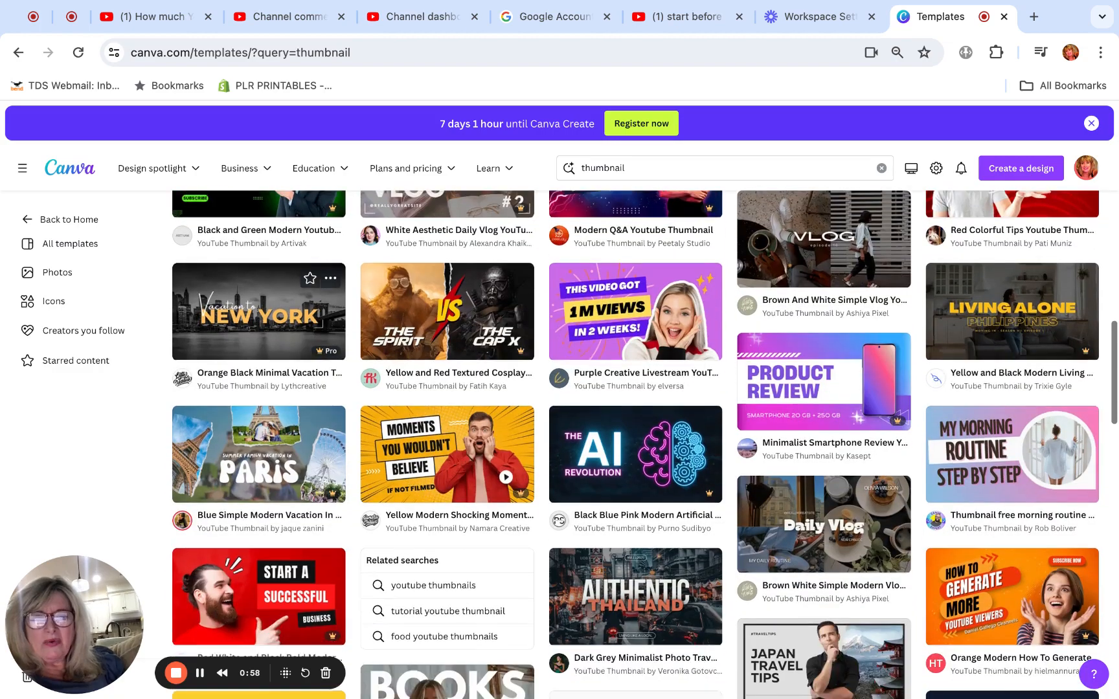
pyautogui.scroll(20, 259, 304)
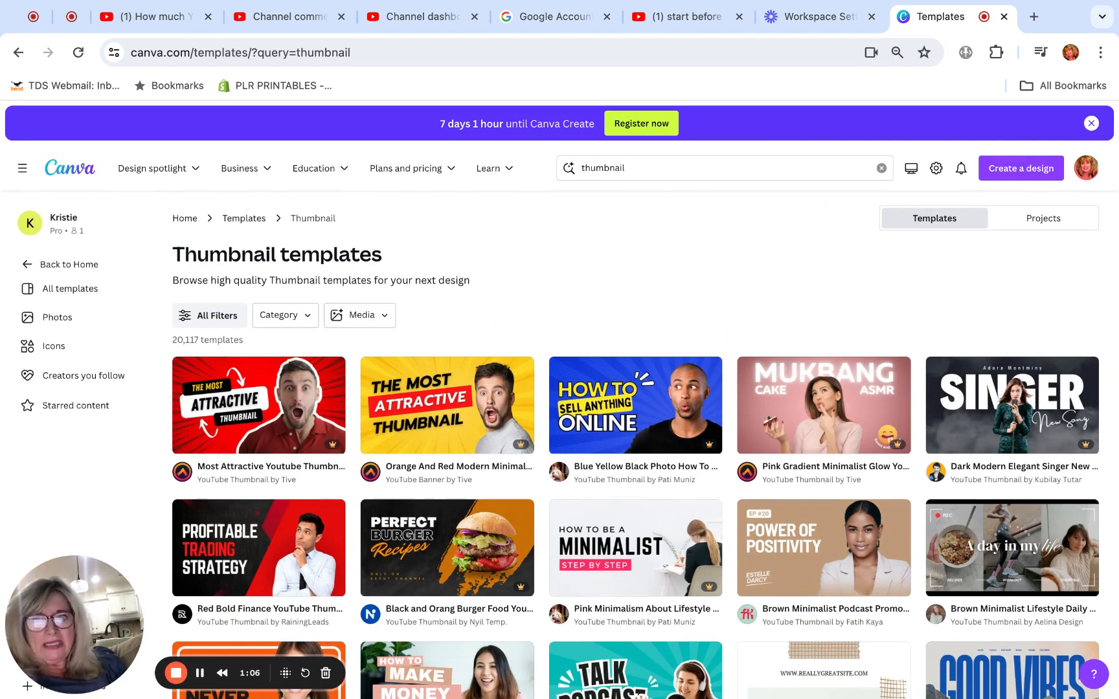
# Switch the "thumbnail" search to own projects, expand the list of designs and look through the existing thumbnails
pyautogui.click(1041, 222)
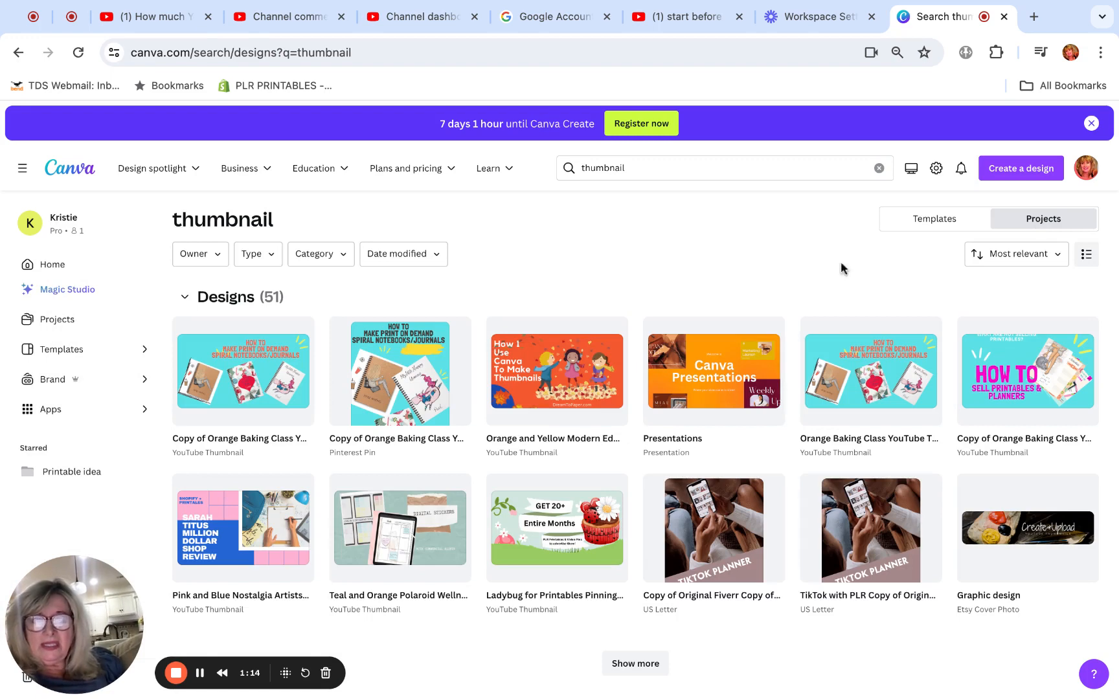
pyautogui.scroll(-1, 572, 499)
pyautogui.scroll(-1, 572, 499)
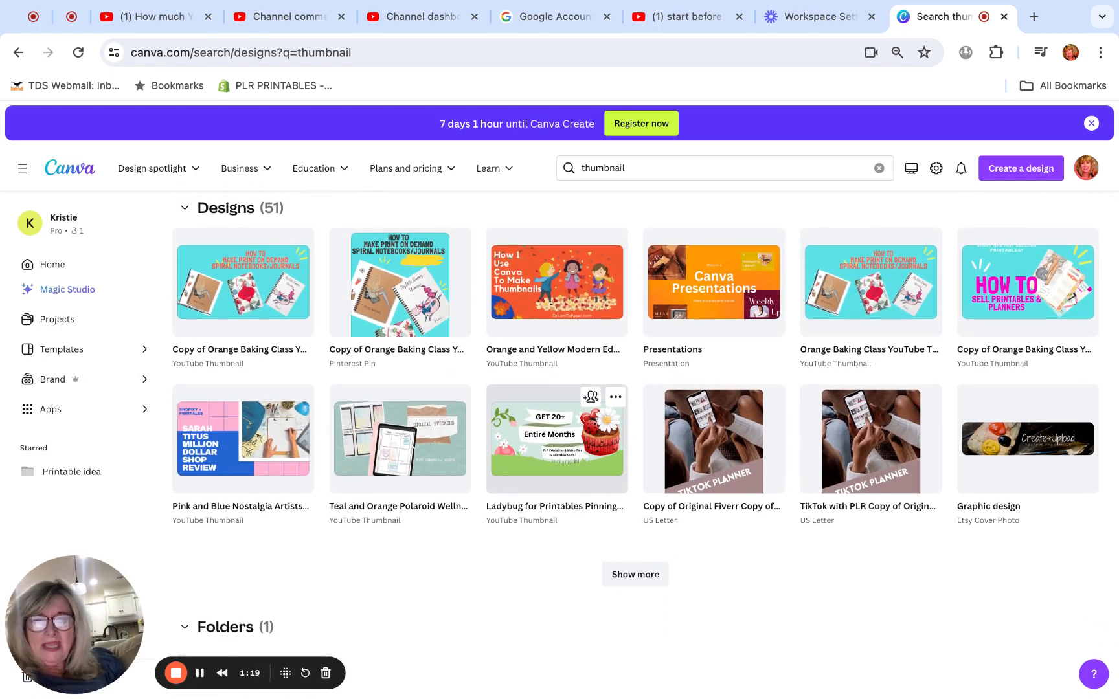
pyautogui.click(624, 581)
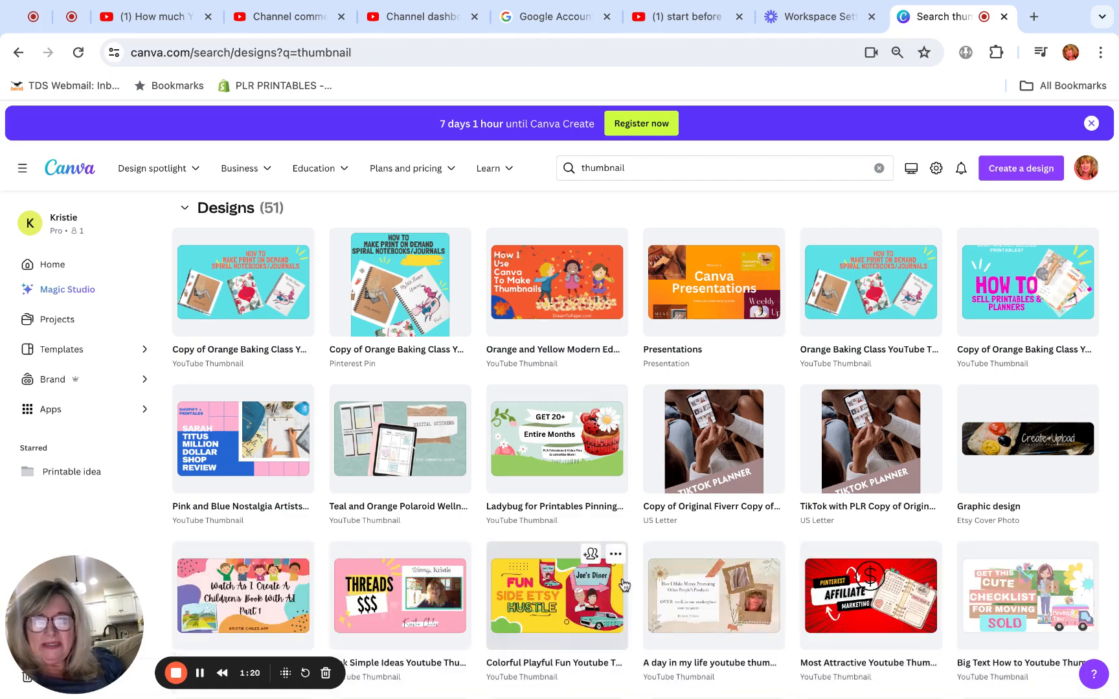
pyautogui.scroll(-5, 625, 585)
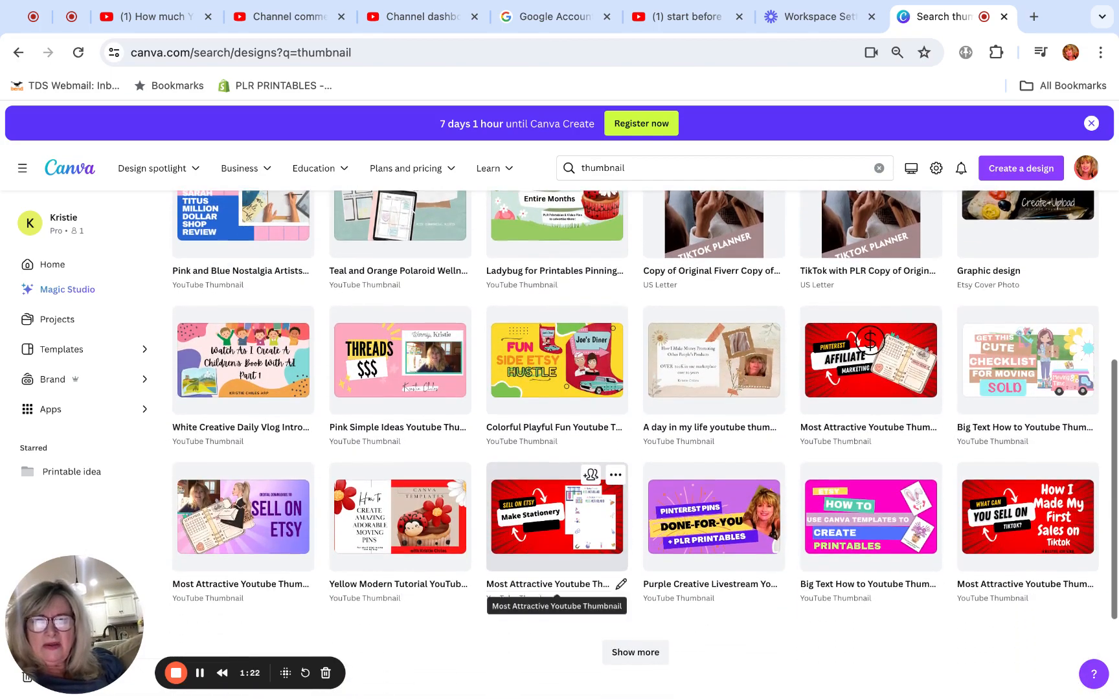
pyautogui.scroll(-2, 557, 597)
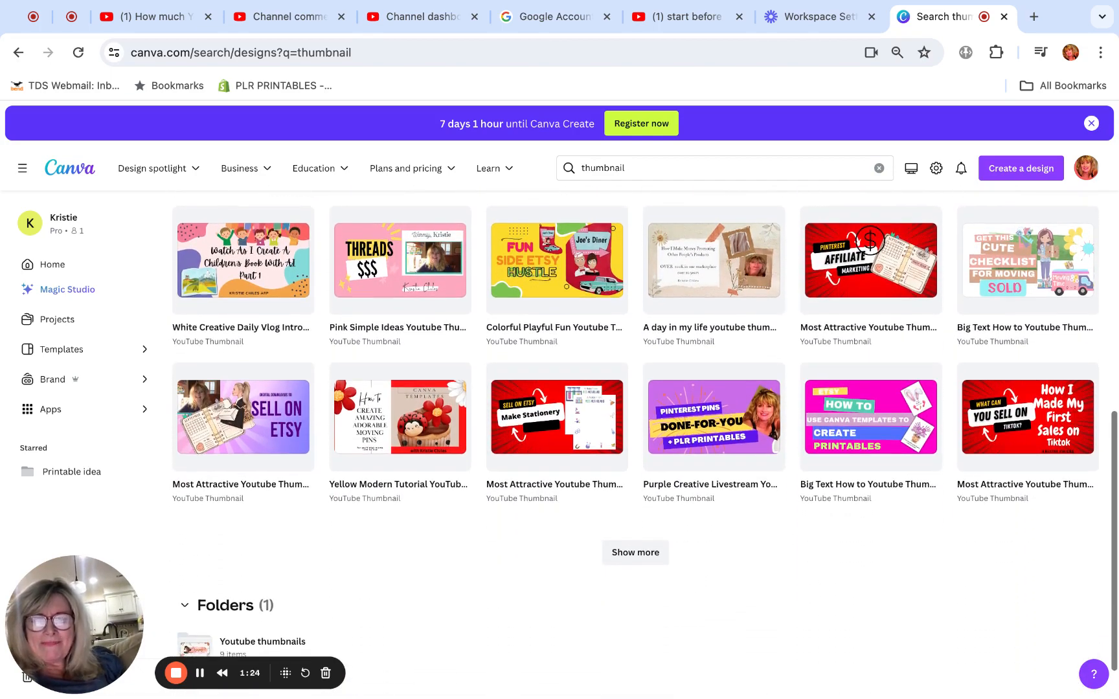
pyautogui.scroll(2, 557, 492)
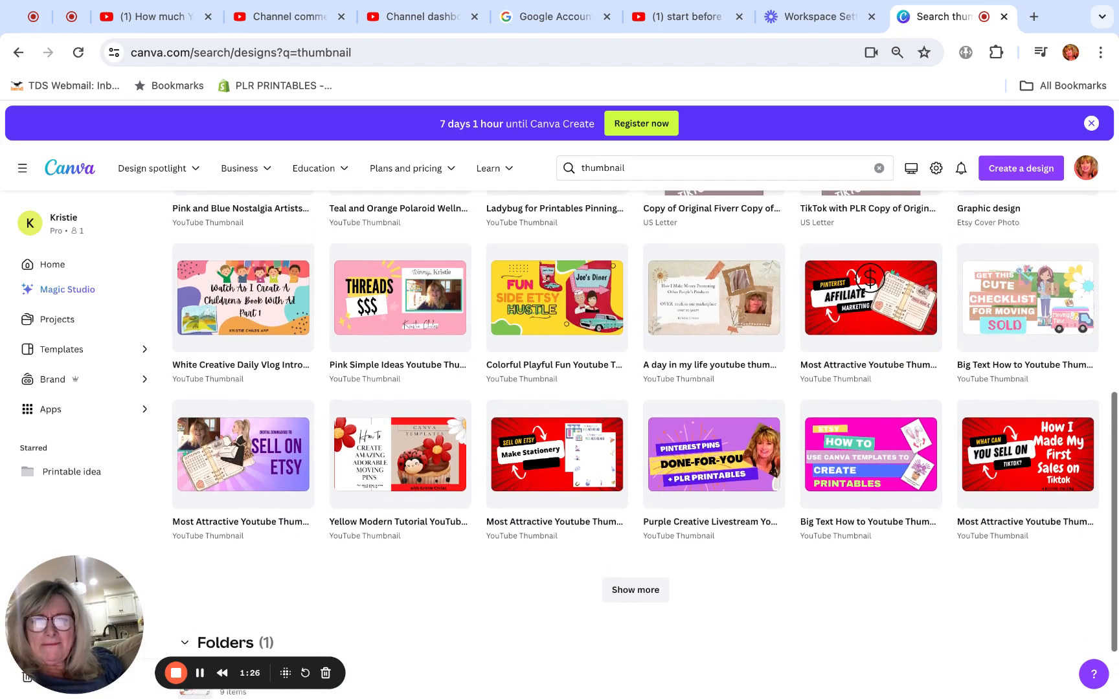
pyautogui.scroll(2, 557, 492)
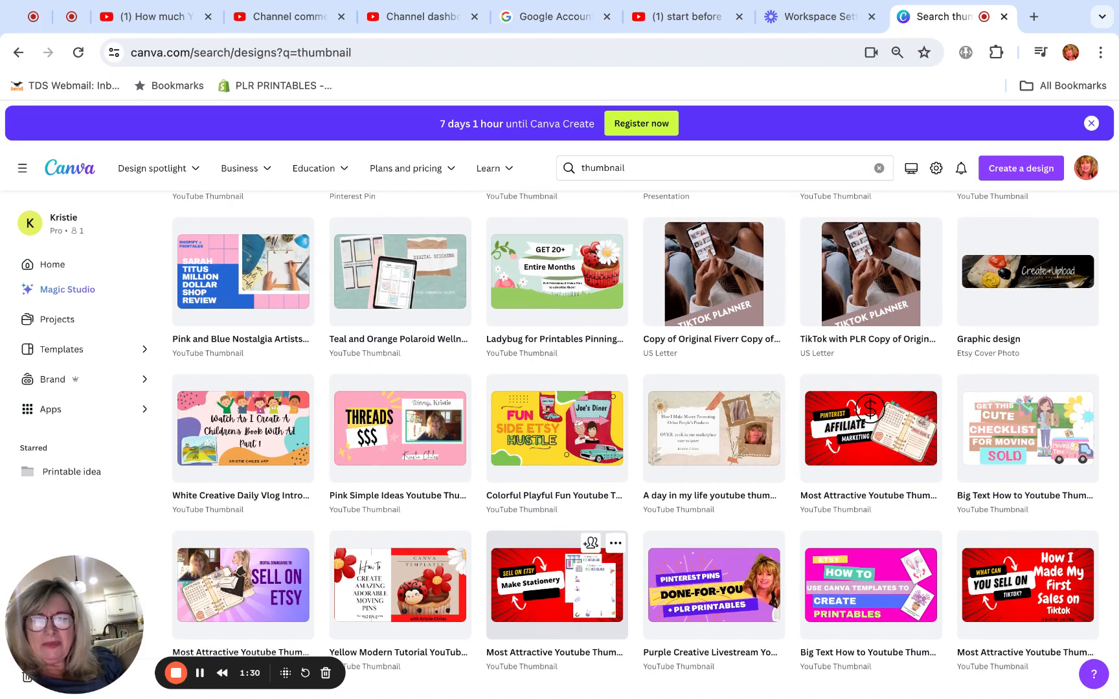
pyautogui.scroll(-1, 557, 492)
pyautogui.scroll(1, 557, 492)
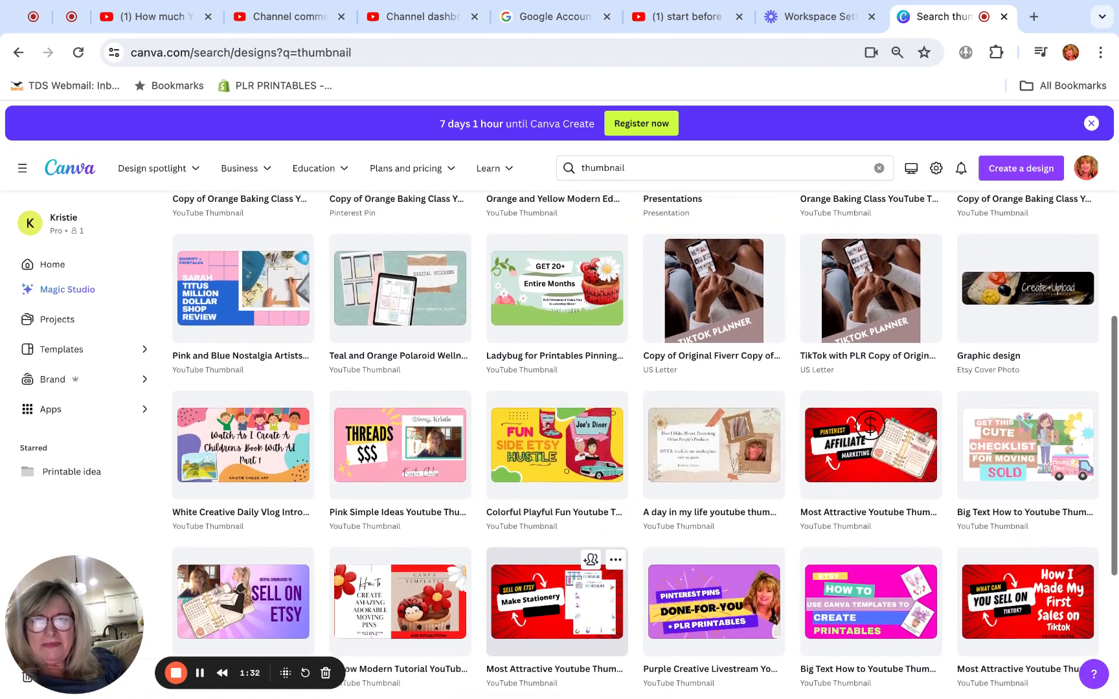
pyautogui.scroll(-2, 557, 493)
pyautogui.scroll(-2, 557, 473)
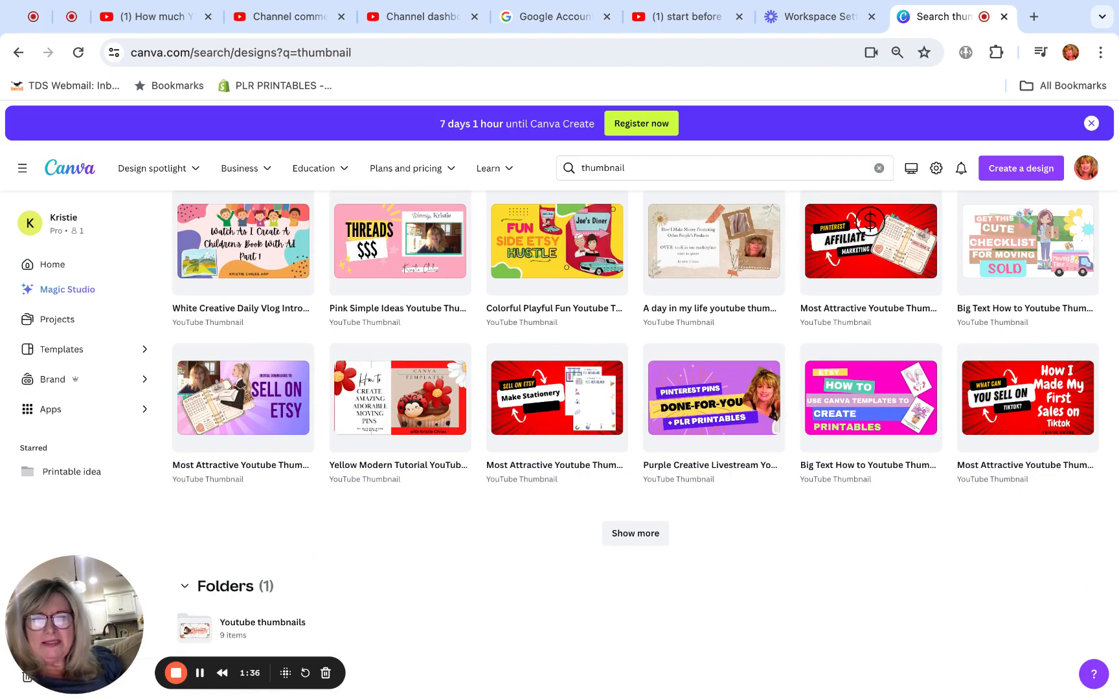
# Show more of the existing designs and open the red "What can you sell on TikTok?" YouTube thumbnail for editing
pyautogui.click(644, 531)
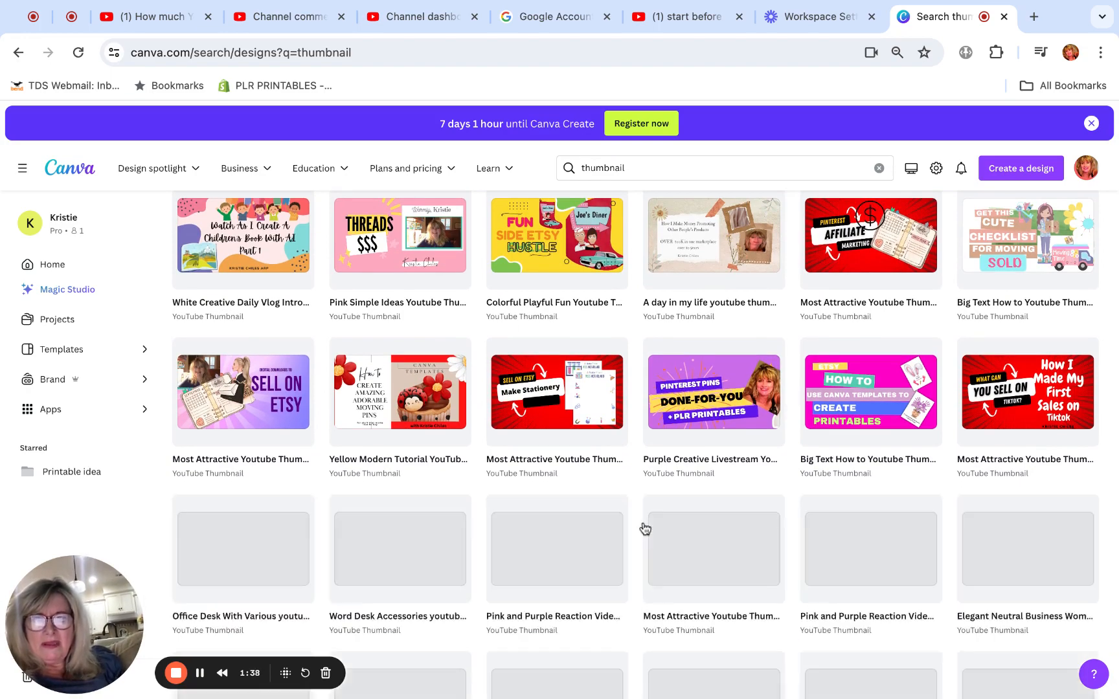
pyautogui.scroll(-3, 646, 529)
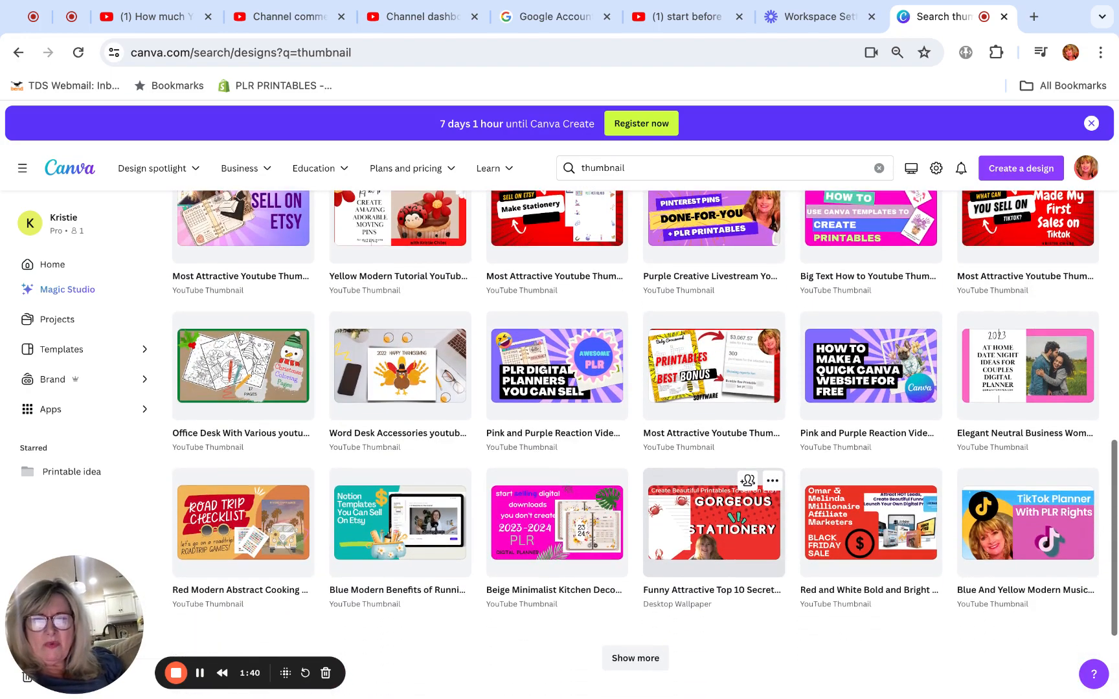
pyautogui.scroll(-1, 713, 492)
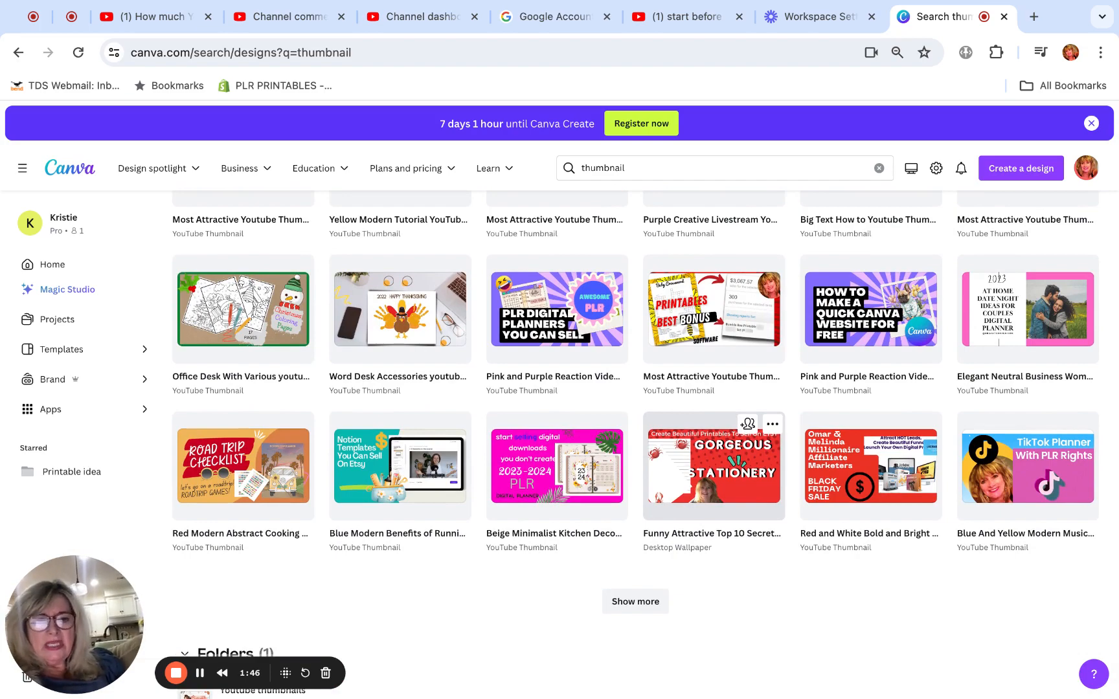
pyautogui.scroll(2, 712, 453)
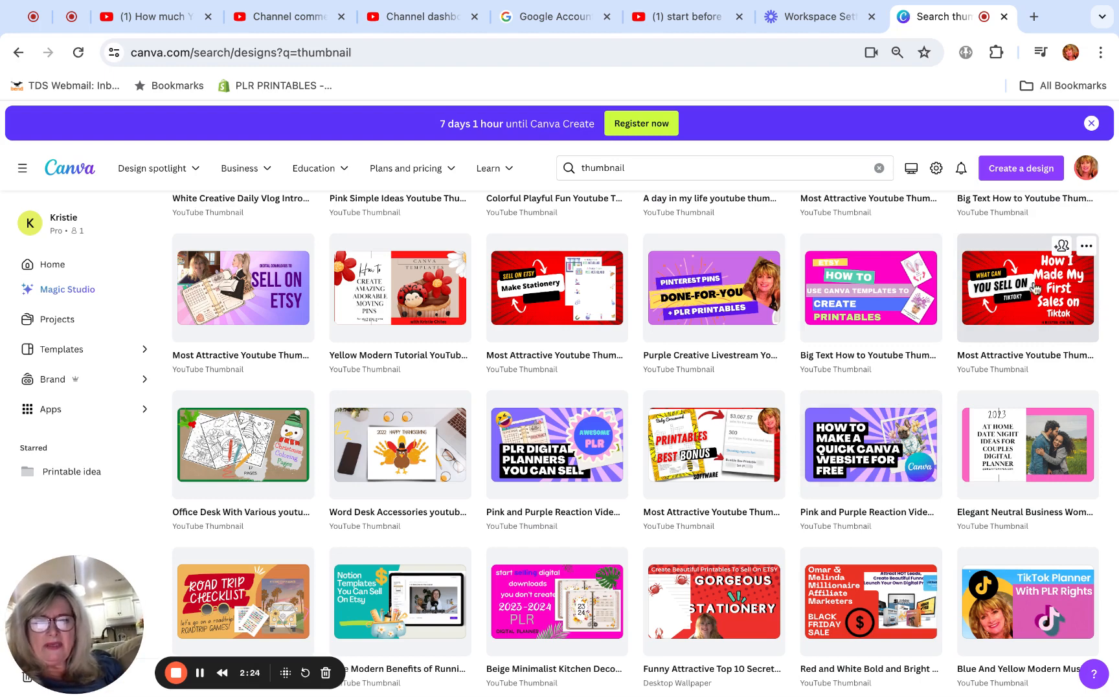
pyautogui.click(1030, 300)
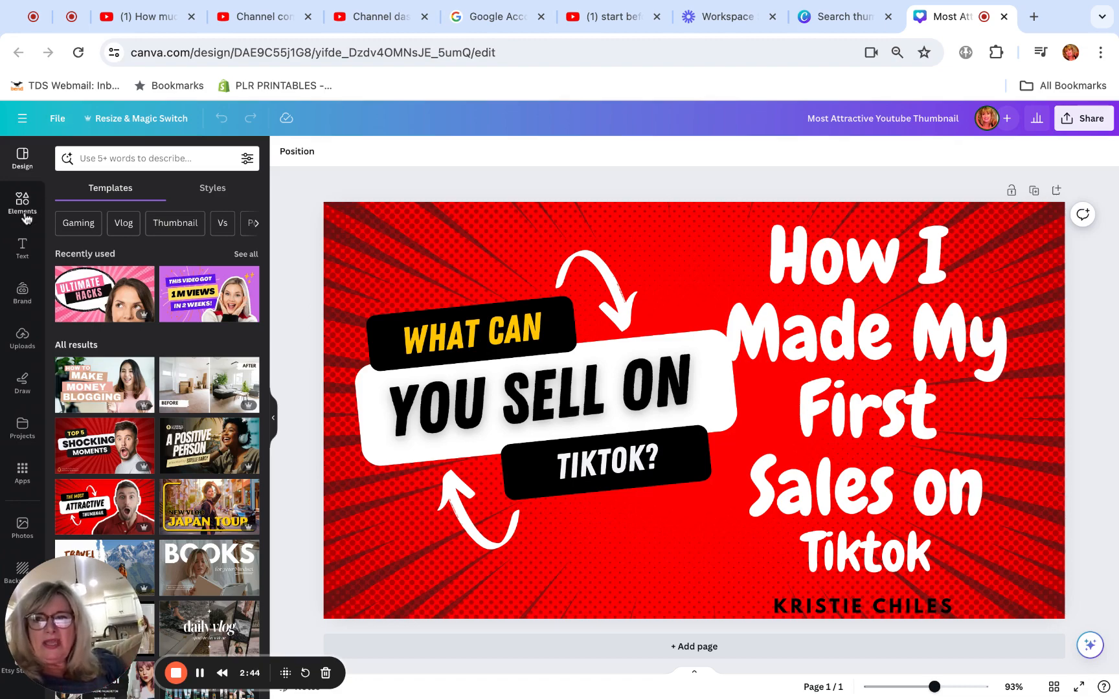
# Search the uploads for "profile", add the portrait photo with the DreamToPaper.com text and move it to the thumbnail's upper-left corner
pyautogui.click(18, 354)
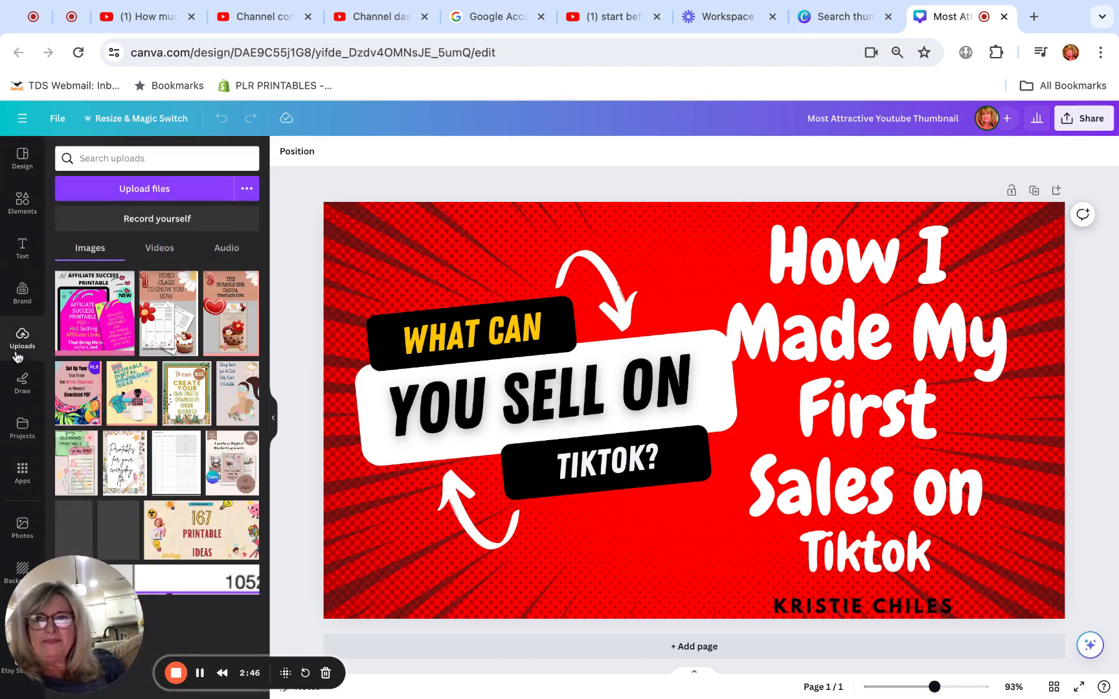
pyautogui.click(137, 159)
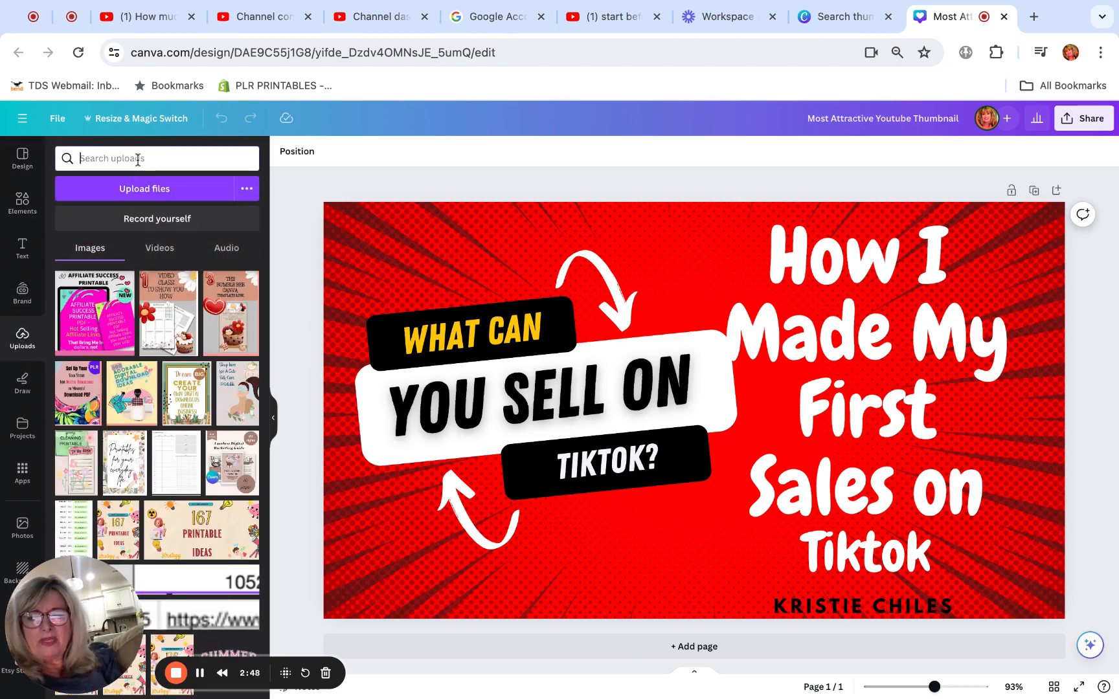
pyautogui.write('profile')
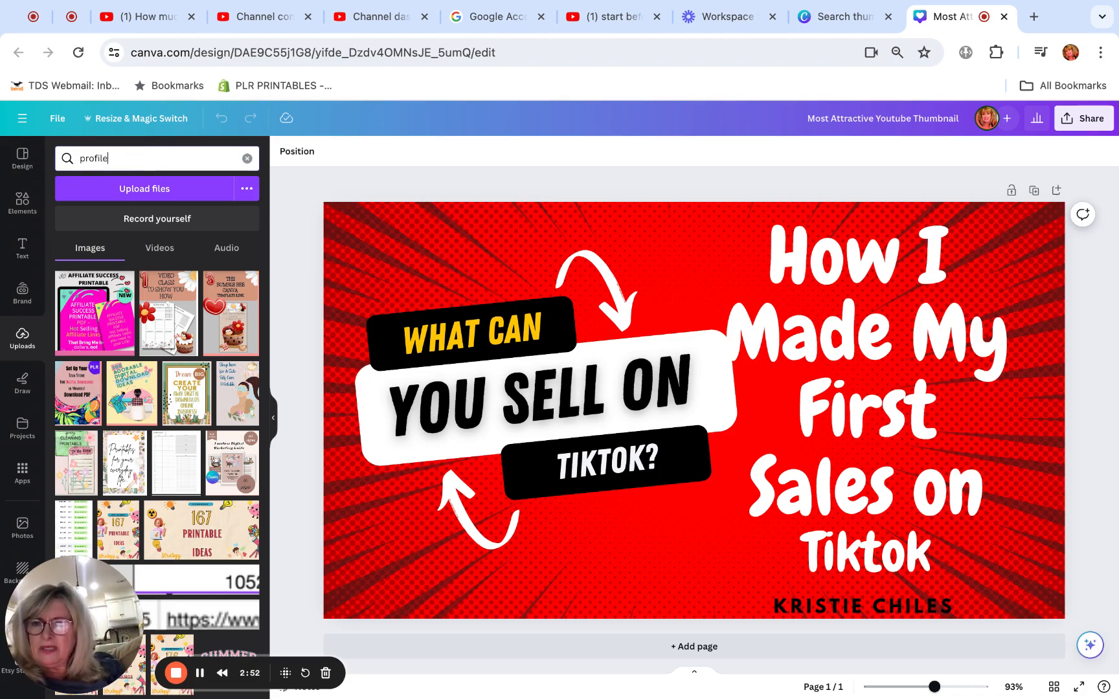
pyautogui.press('Return')
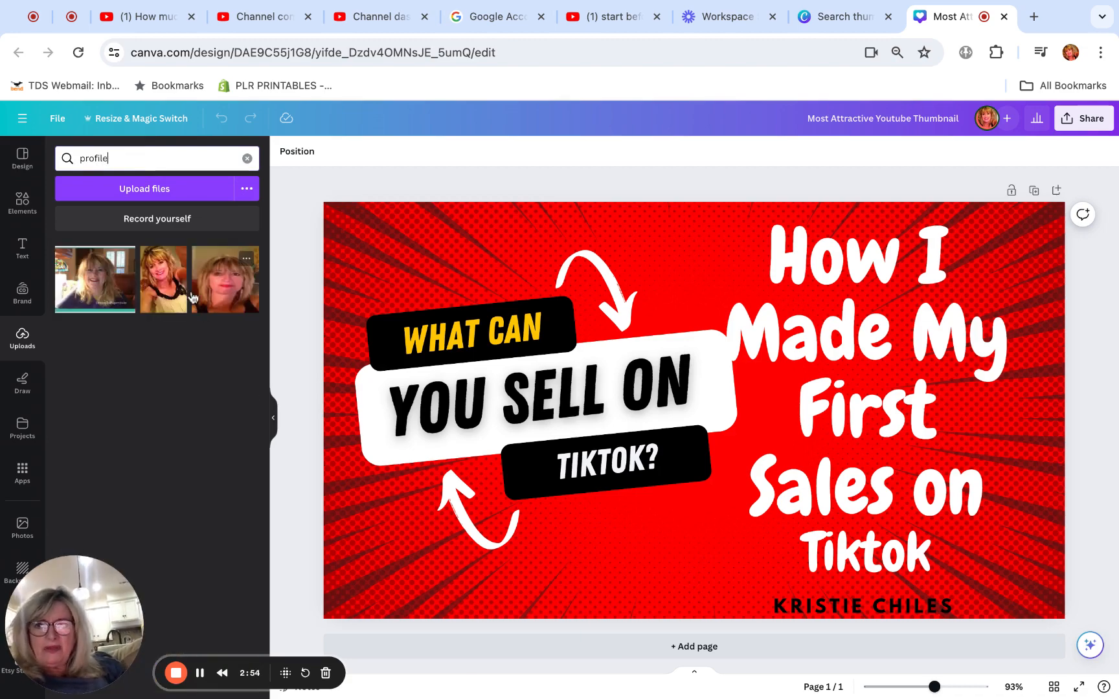
pyautogui.click(97, 287)
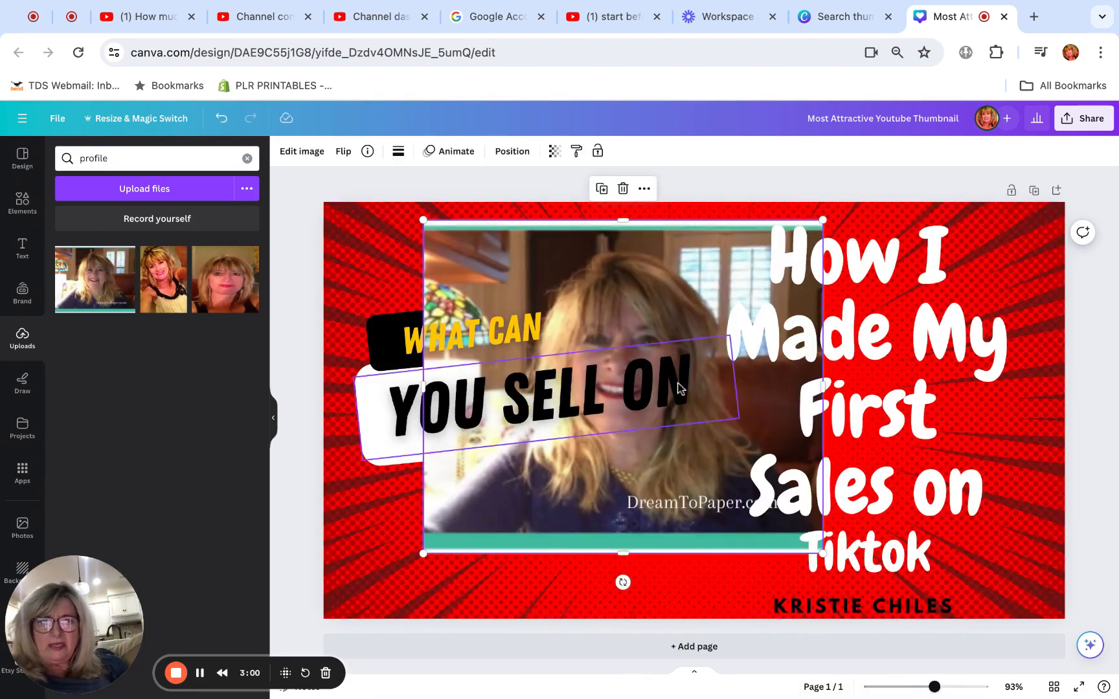
pyautogui.moveTo(645, 260); pyautogui.dragTo(645, 264)
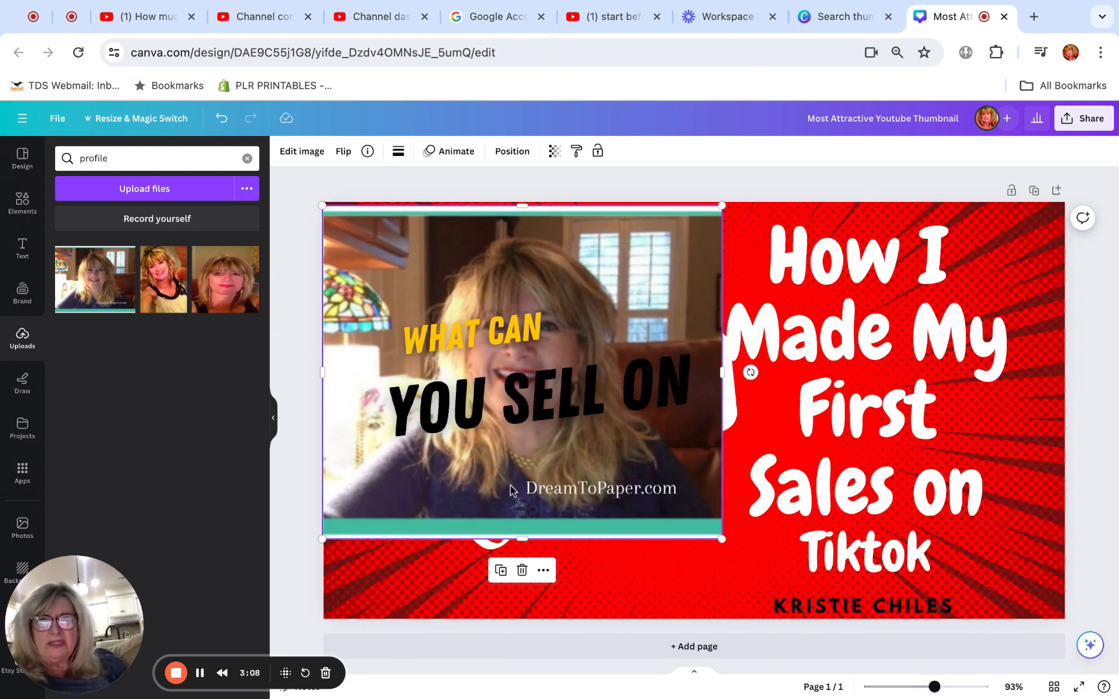
# Remove the portrait photo's background and erase its DreamToPaper.com text with Magic Eraser at brush size 20
pyautogui.click(302, 151)
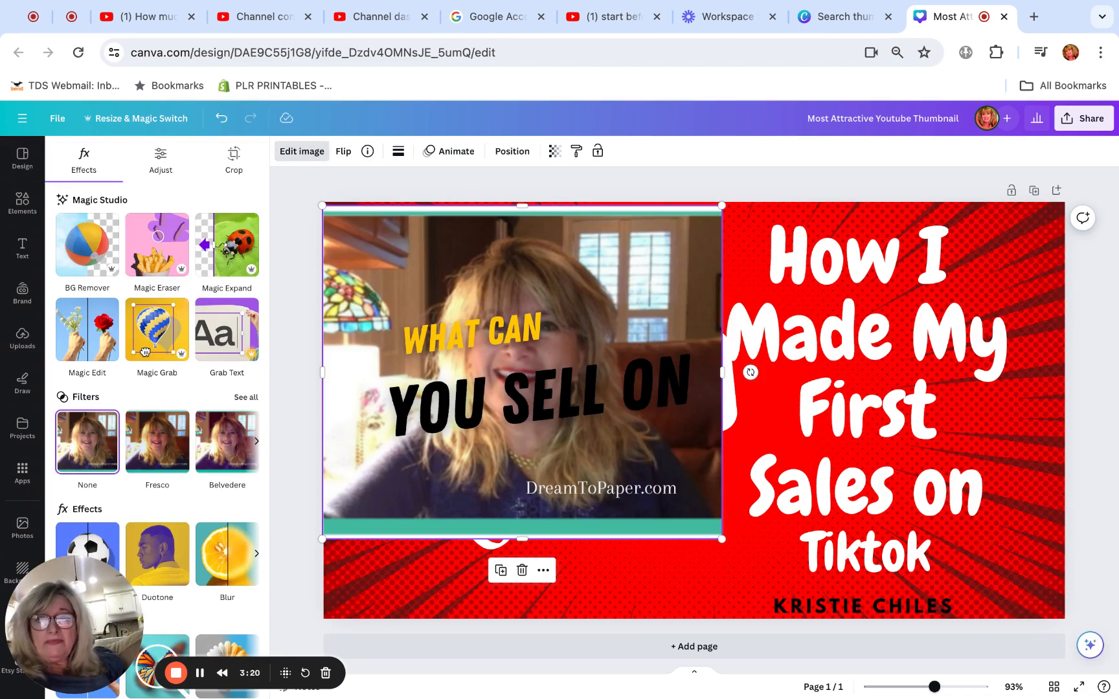
pyautogui.click(90, 253)
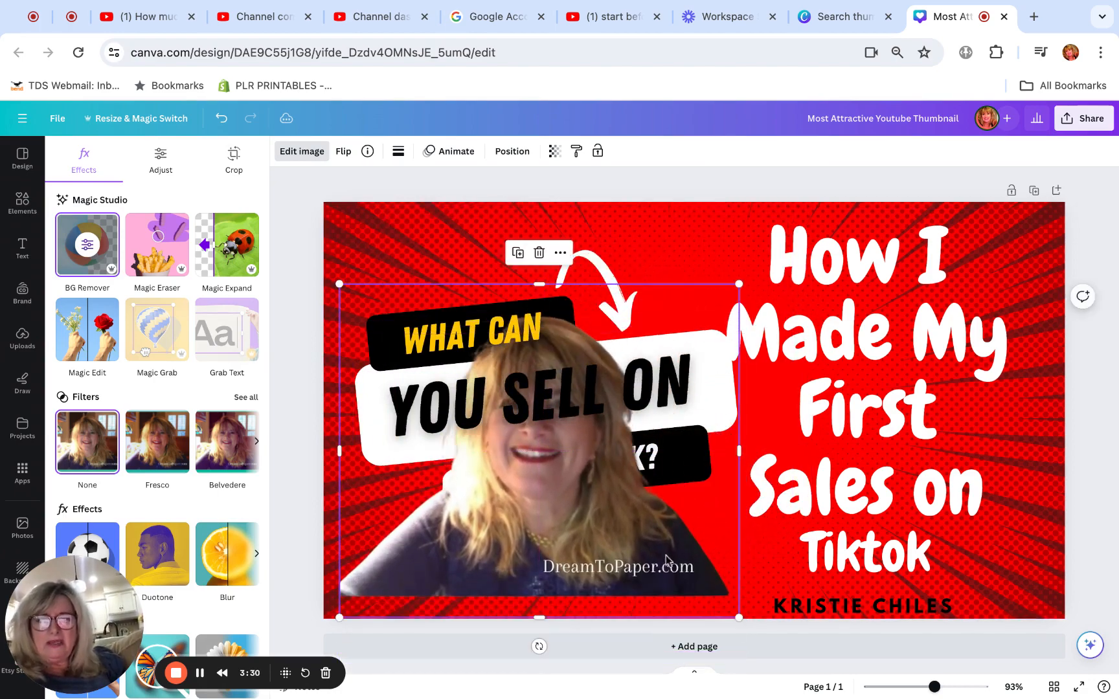
pyautogui.click(148, 260)
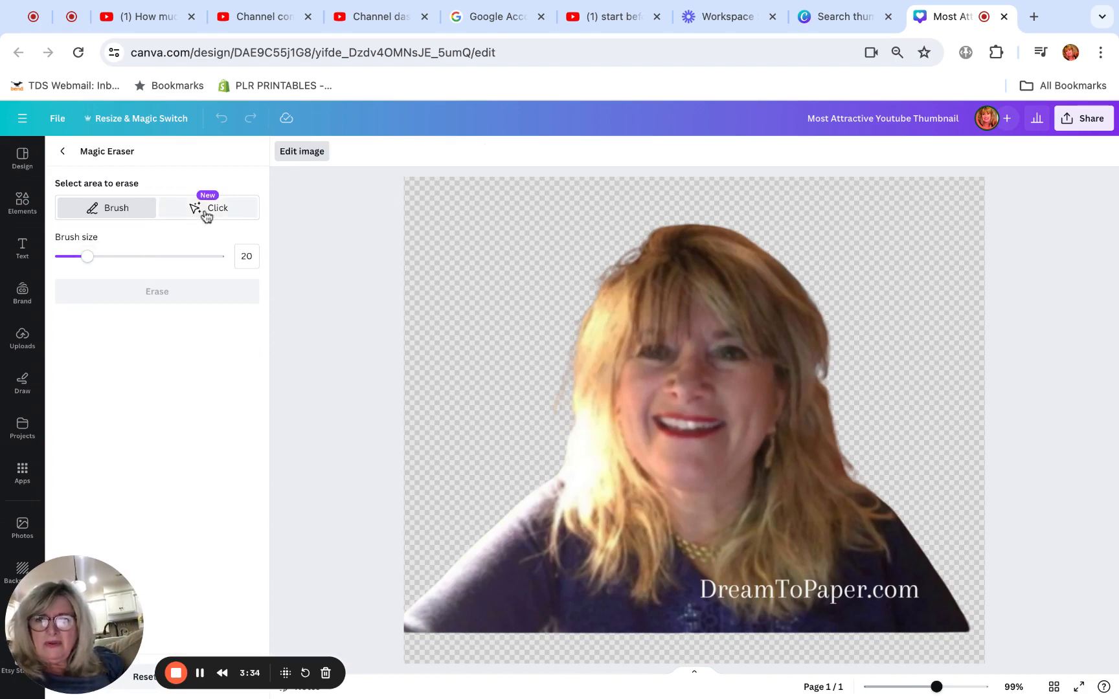
pyautogui.moveTo(916, 589)
pyautogui.mouseDown()
pyautogui.moveTo(704, 586)
pyautogui.moveTo(834, 601)
pyautogui.mouseUp()
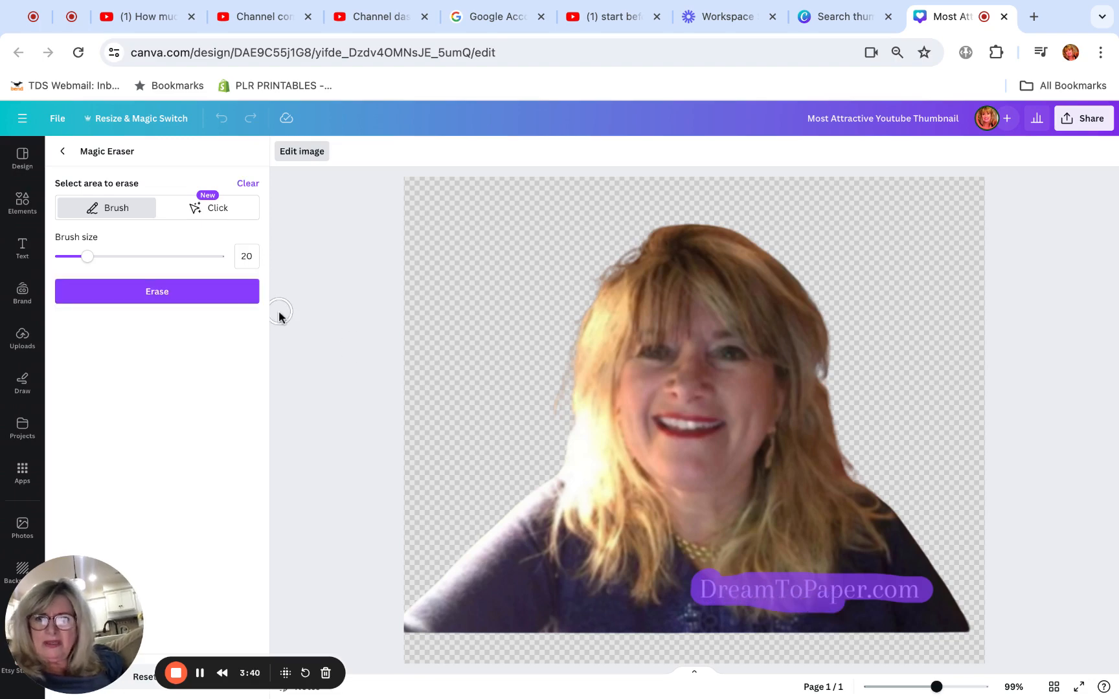
pyautogui.click(198, 301)
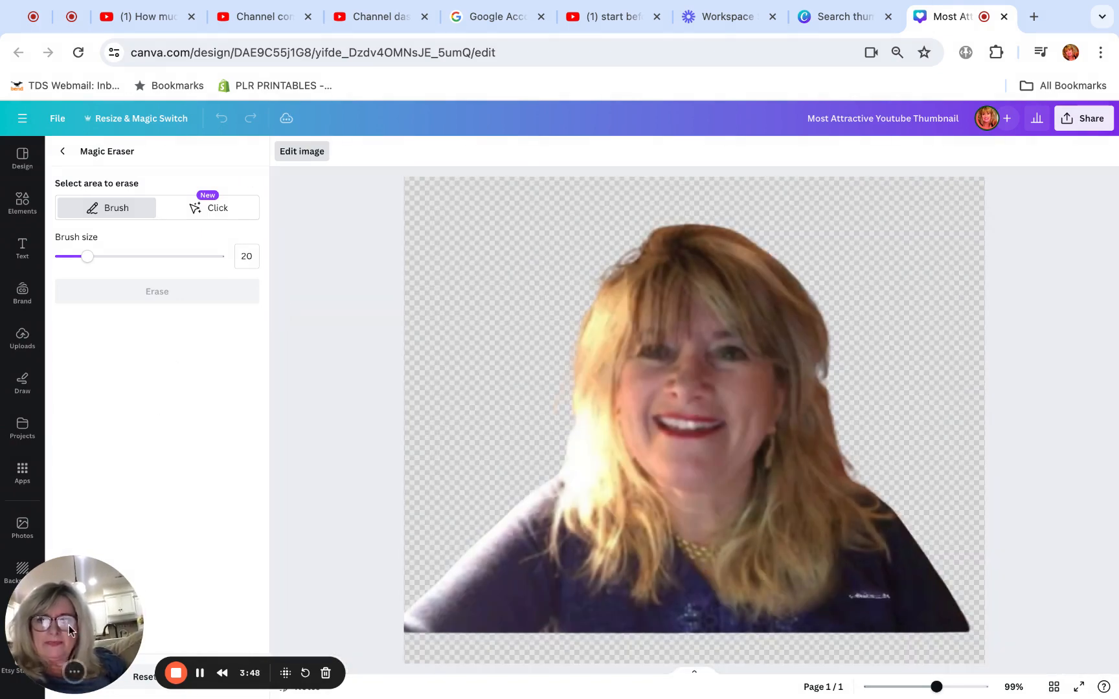
pyautogui.moveTo(69, 625); pyautogui.dragTo(128, 431)
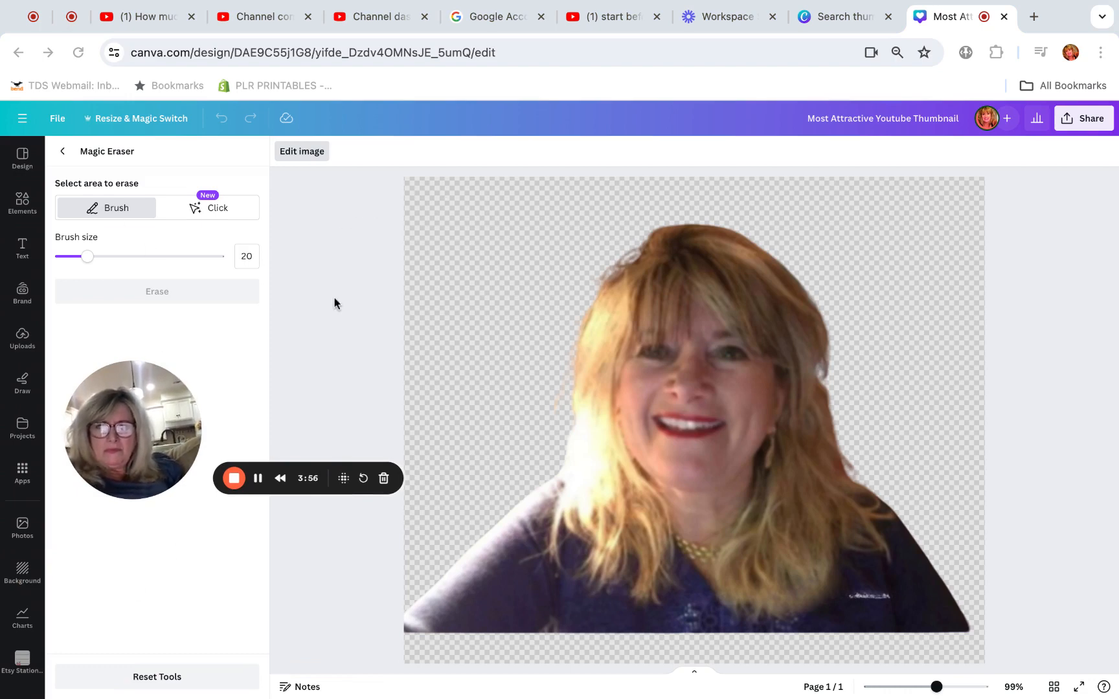
pyautogui.click(63, 152)
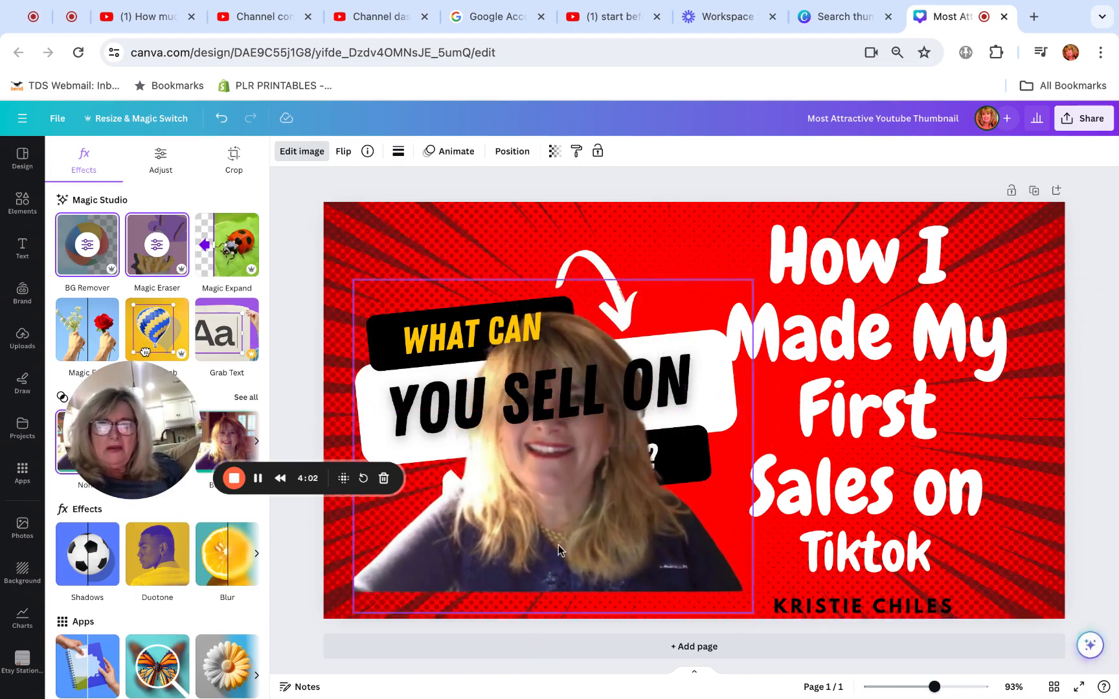
# Shrink the portrait cutout and place it in the thumbnail's lower-left corner, below the tilted text labels
pyautogui.moveTo(559, 545); pyautogui.dragTo(525, 434)
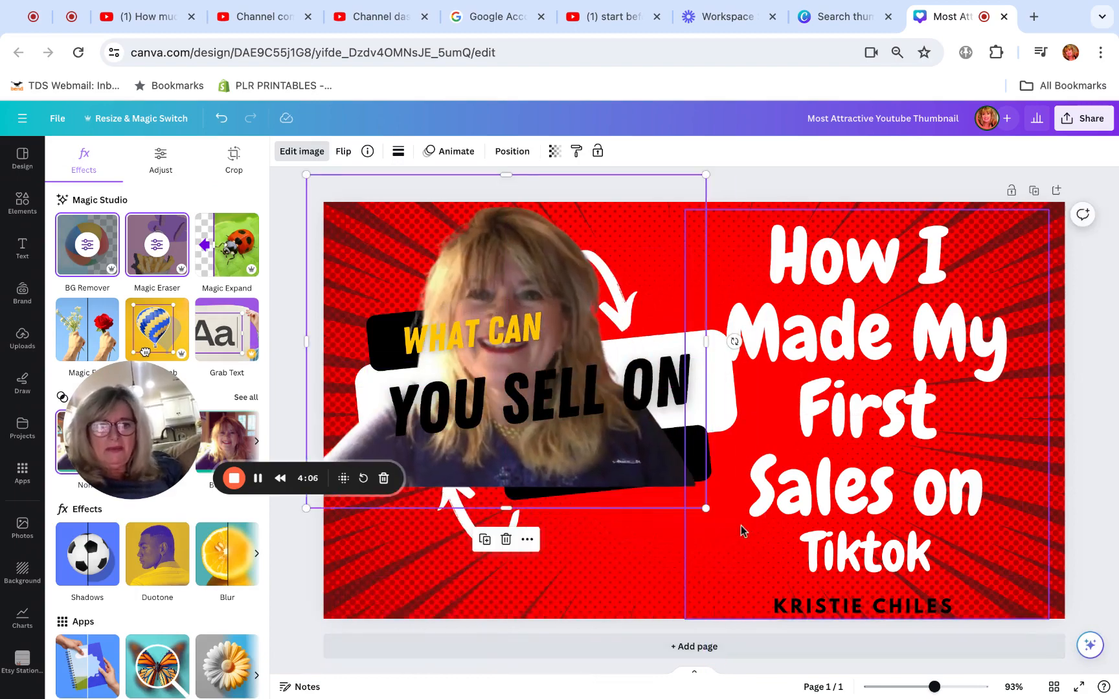
pyautogui.moveTo(703, 509); pyautogui.dragTo(451, 559)
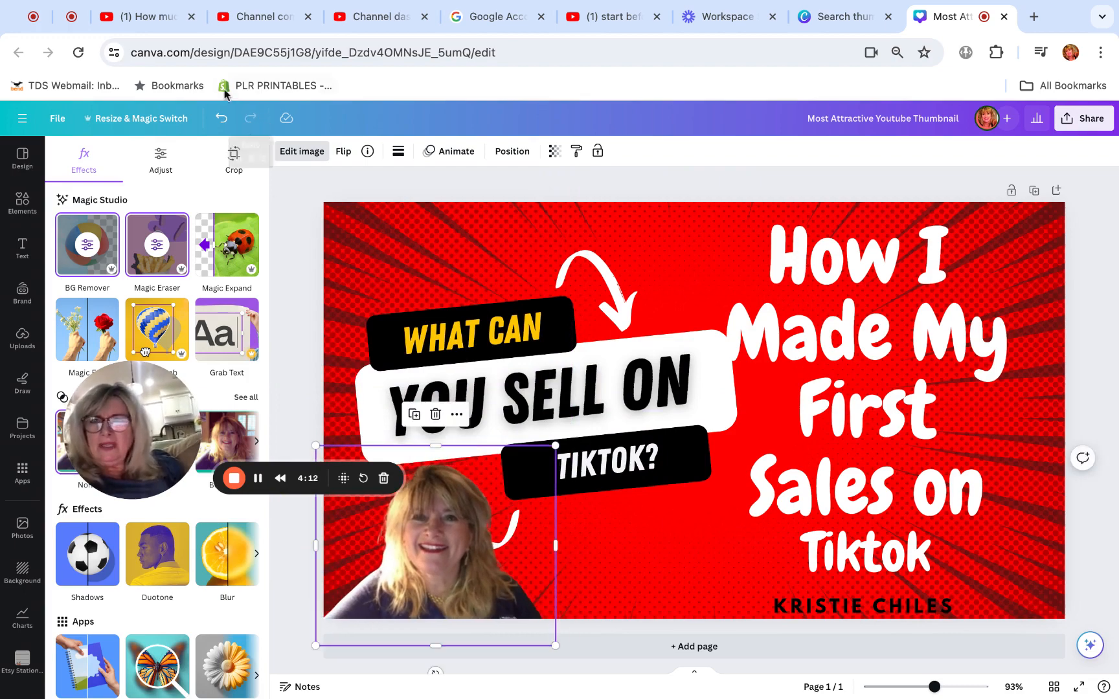
# Look up the latest video's title in YouTube Studio and replace the Canva thumbnail's large headline with "I am starting over... Week 1"
pyautogui.click(156, 25)
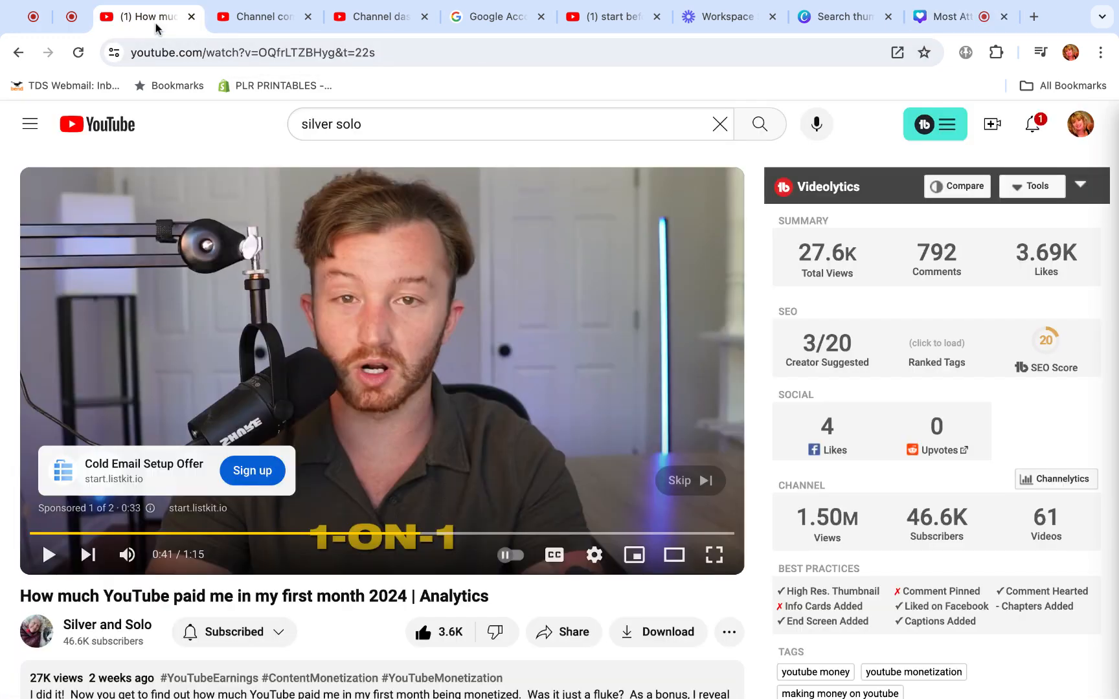
pyautogui.click(264, 25)
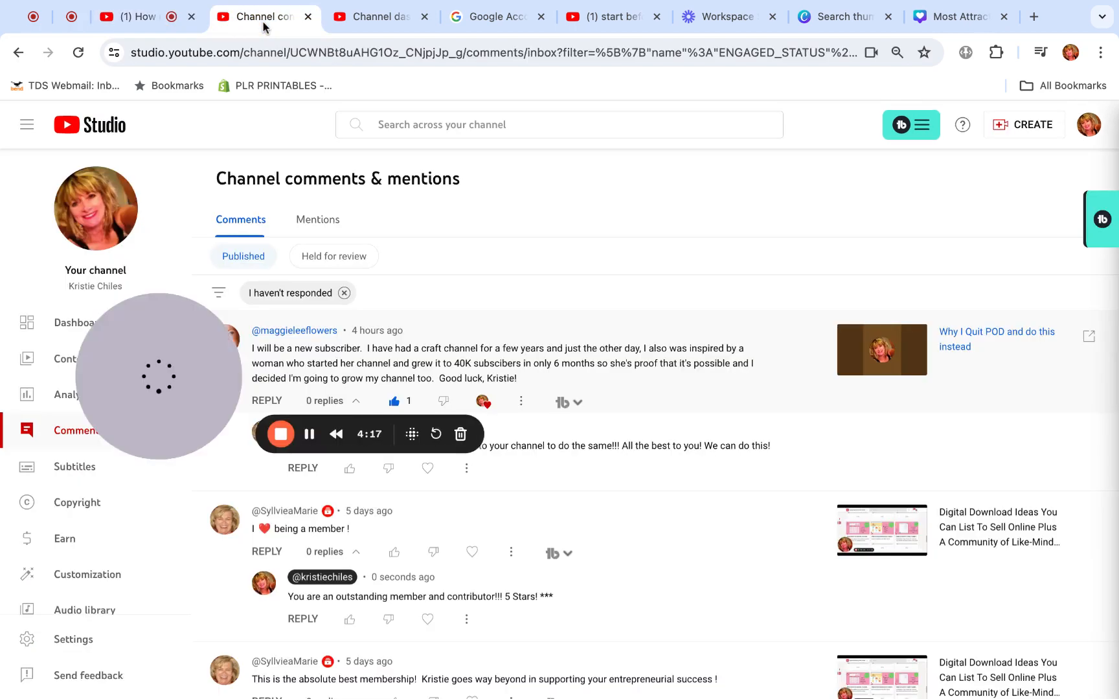
pyautogui.click(379, 25)
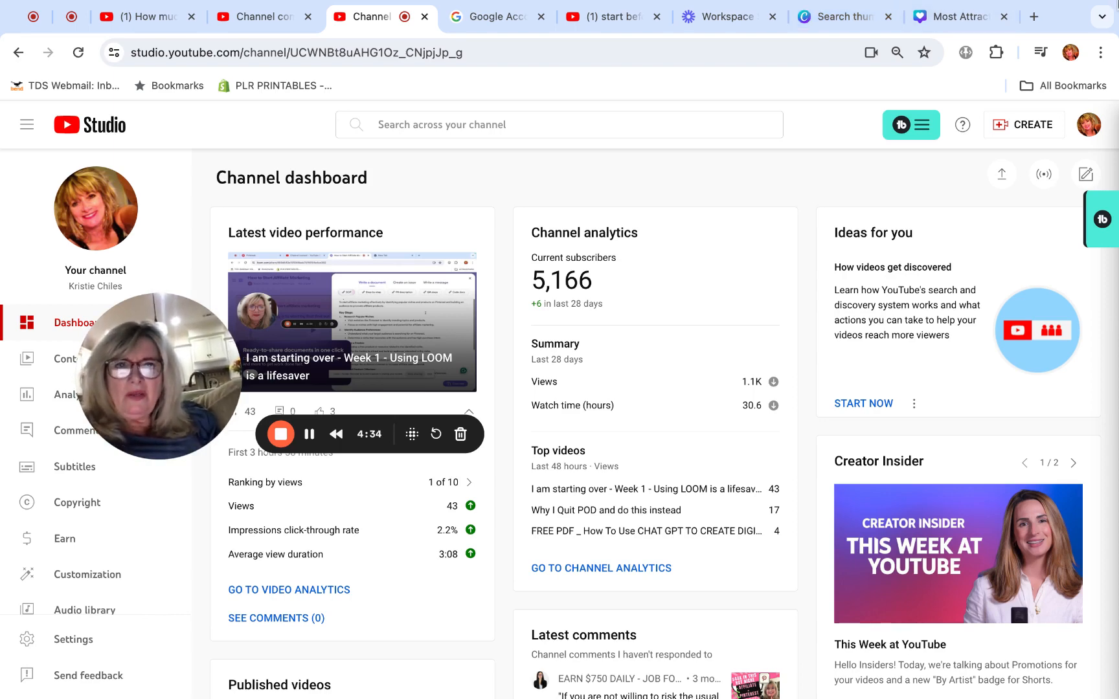
pyautogui.click(950, 20)
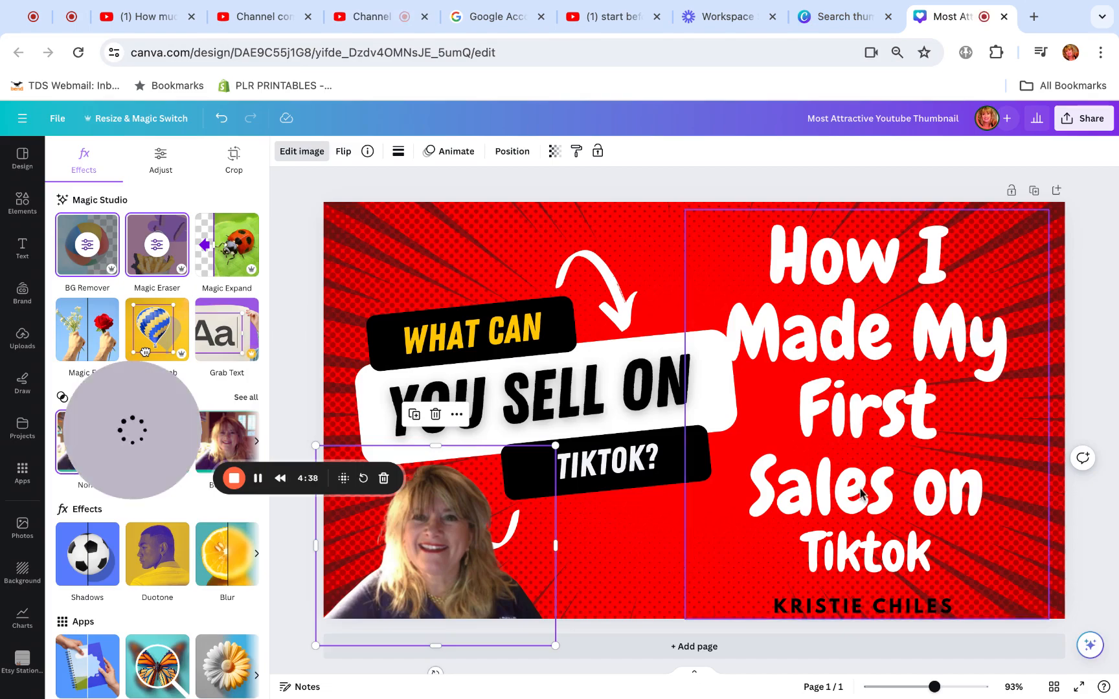
pyautogui.doubleClick(907, 547)
pyautogui.moveTo(932, 552); pyautogui.dragTo(771, 242)
pyautogui.press('BackSpace')
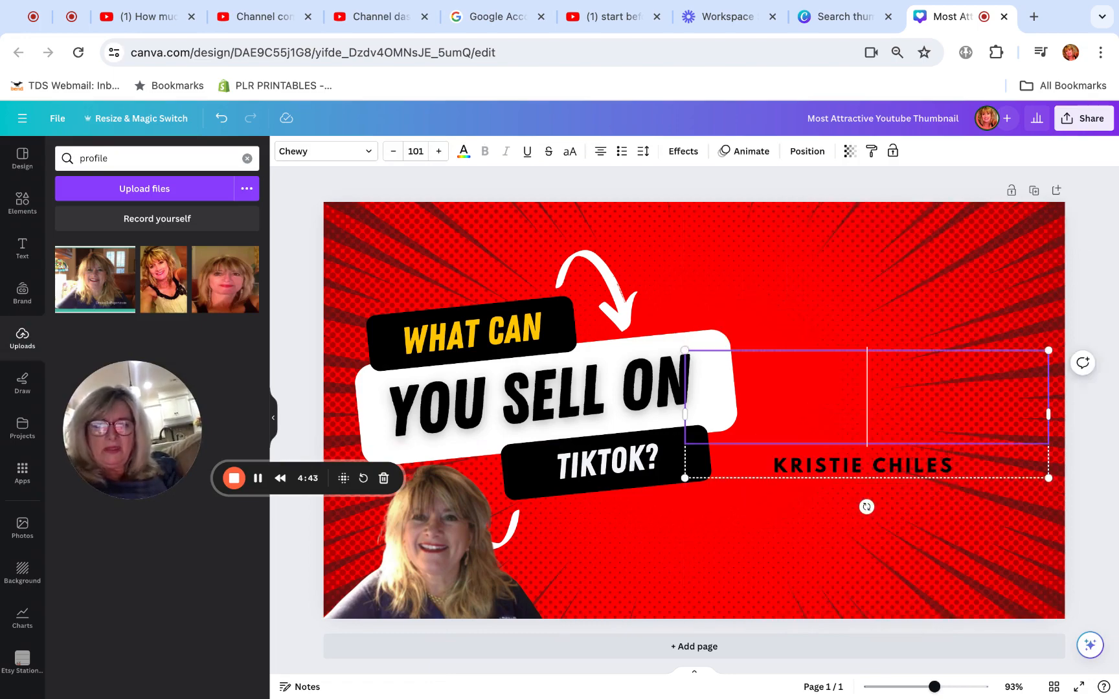
pyautogui.write('I am start')
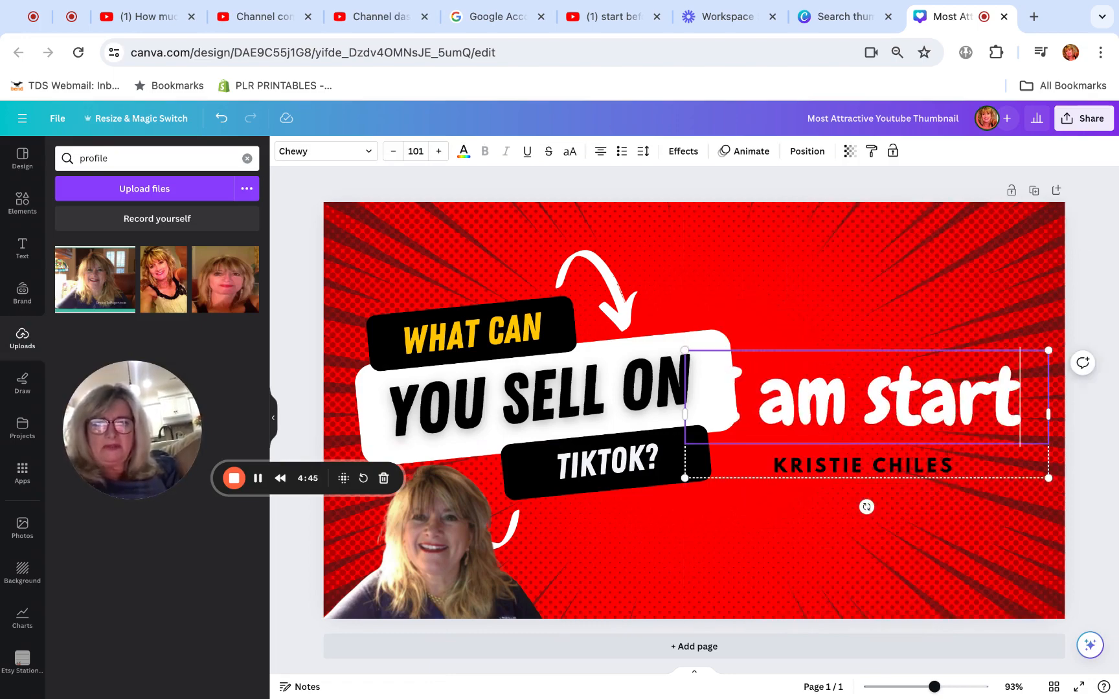
pyautogui.write('ing over...')
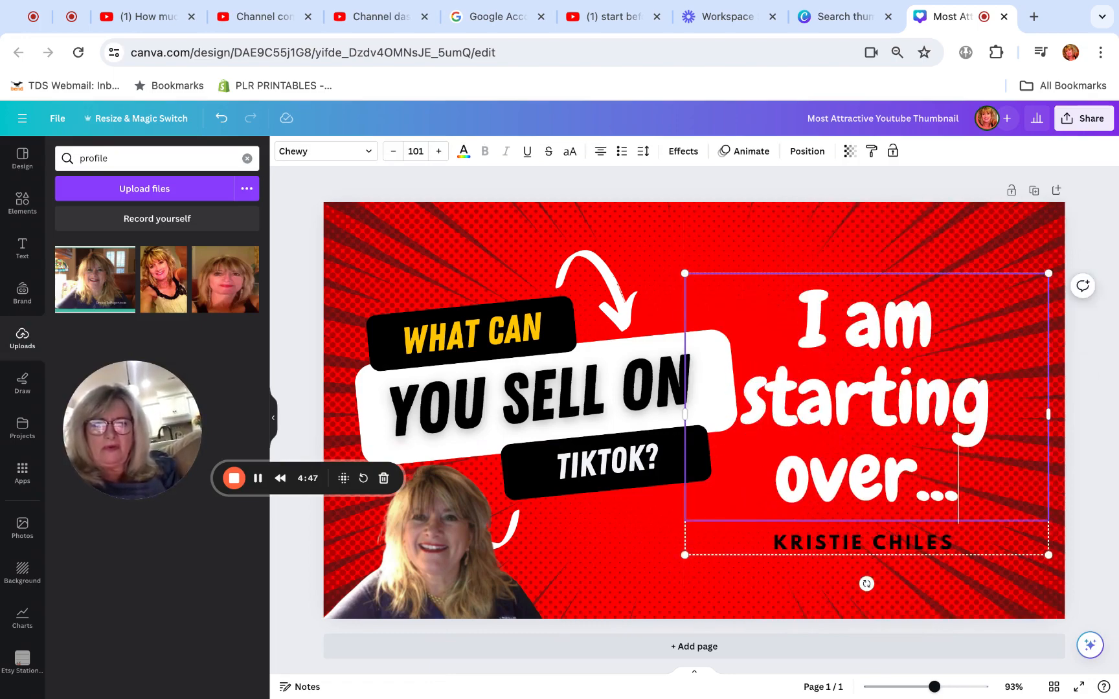
pyautogui.write(' Week 1')
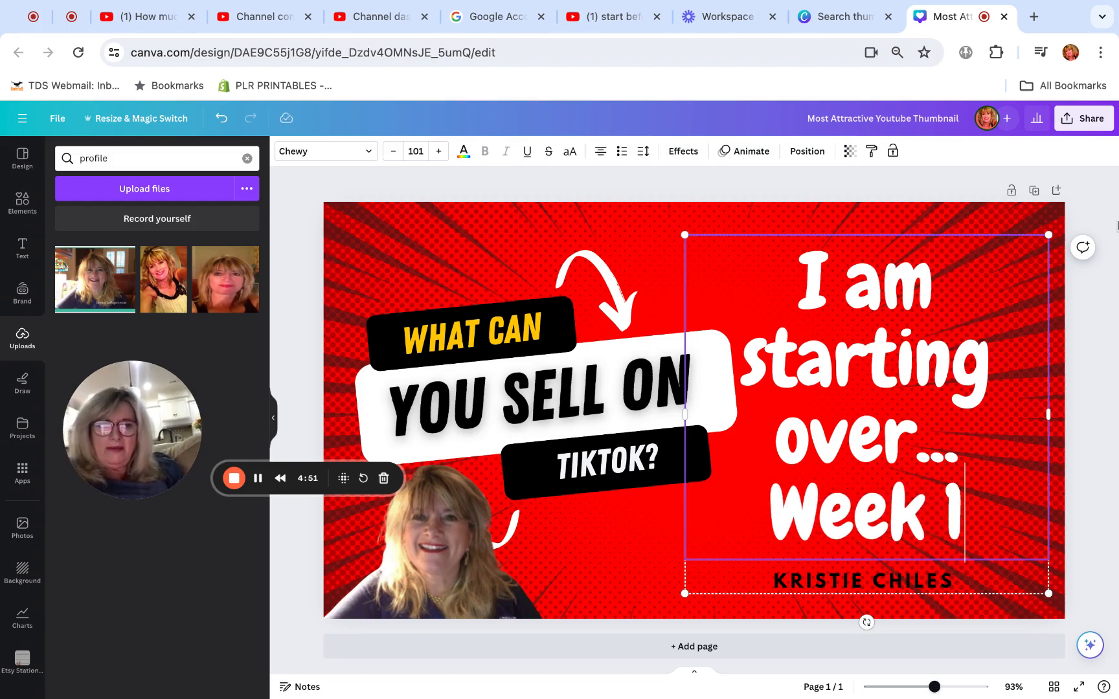
pyautogui.click(1098, 293)
pyautogui.moveTo(899, 550); pyautogui.dragTo(904, 534)
# Close the "start before you know how." YouTube video and recheck the latest video's title on the YouTube Studio dashboard
pyautogui.click(547, 434)
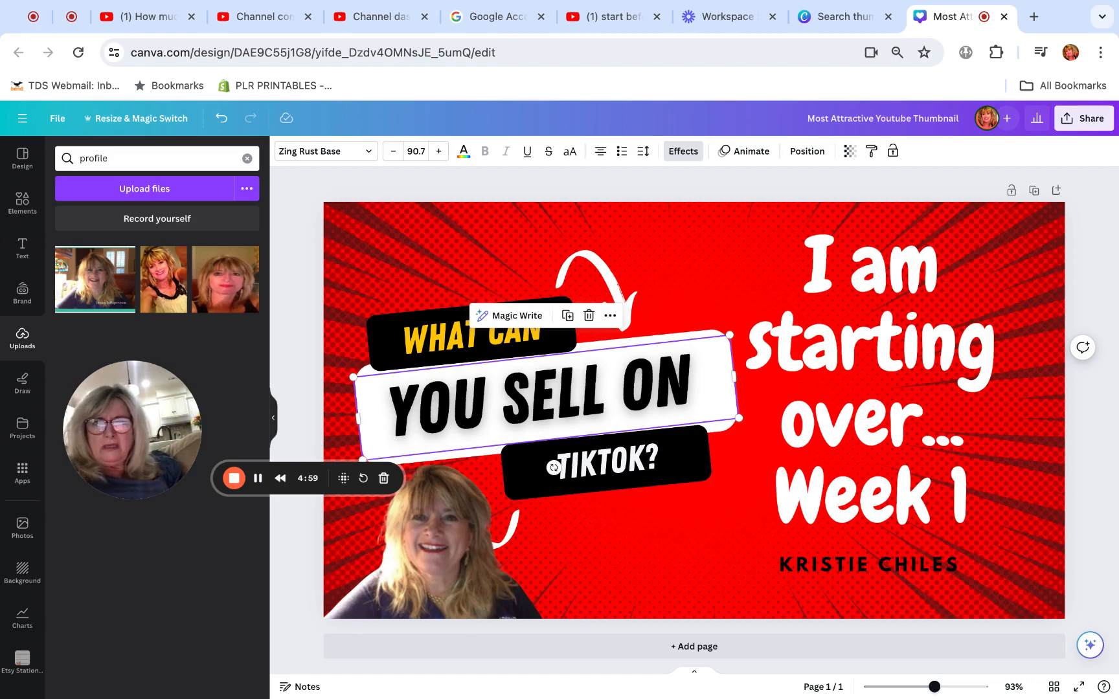
pyautogui.click(602, 22)
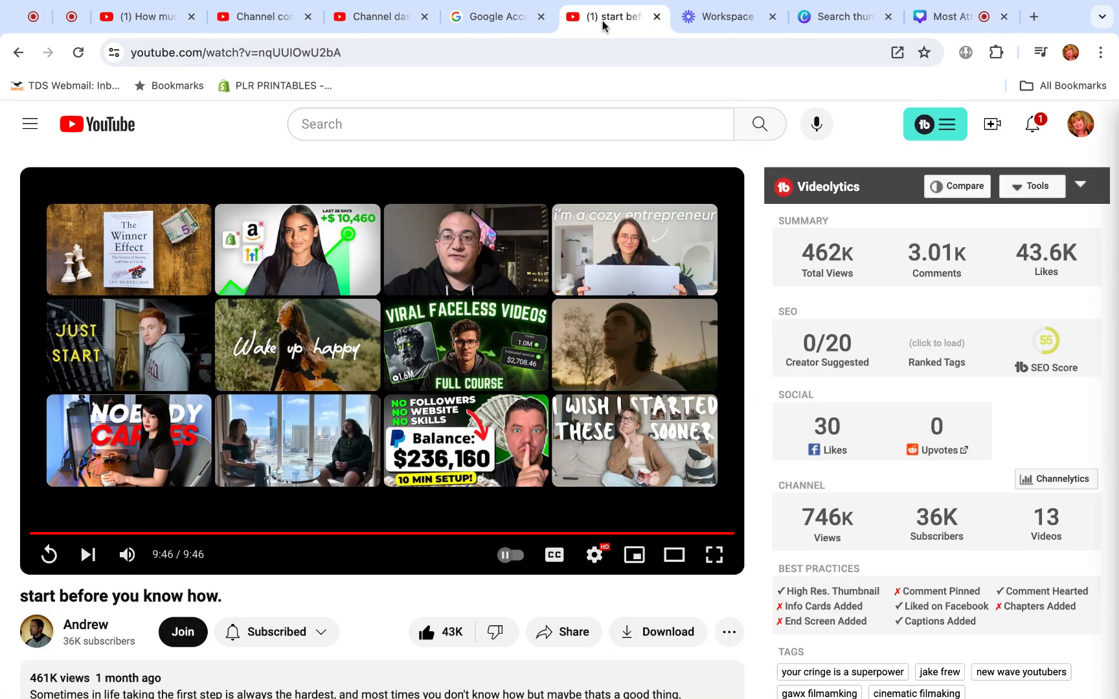
pyautogui.click(654, 21)
pyautogui.click(372, 25)
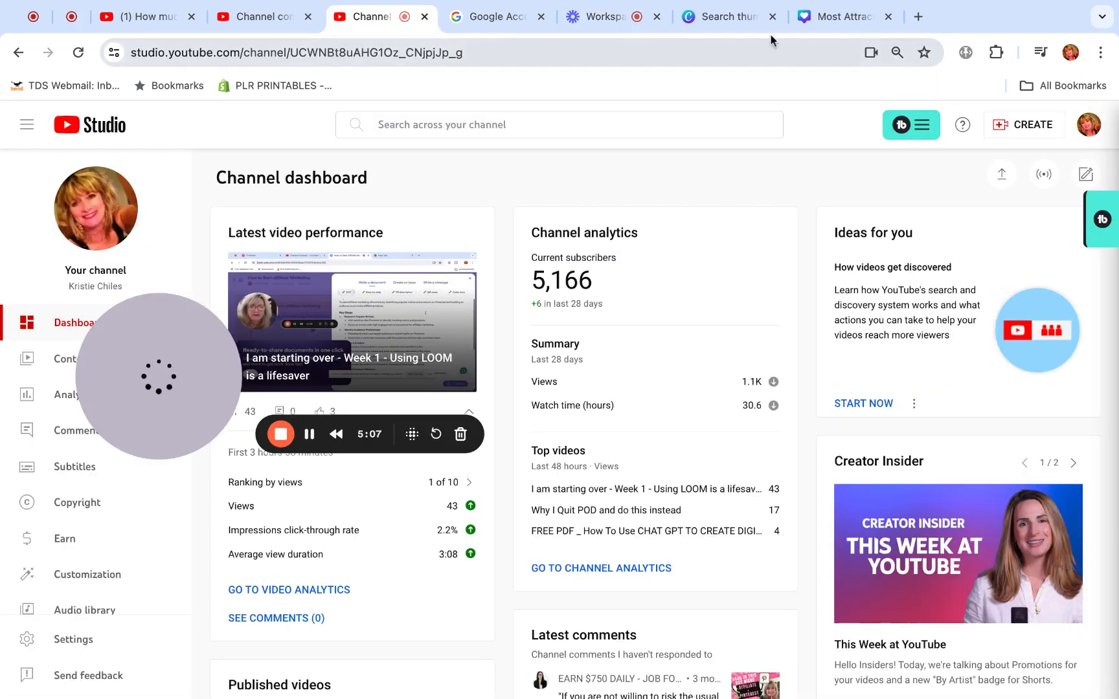
# Return to the Canva thumbnail and open the yellow "WHAT CAN" label for text editing
pyautogui.click(835, 17)
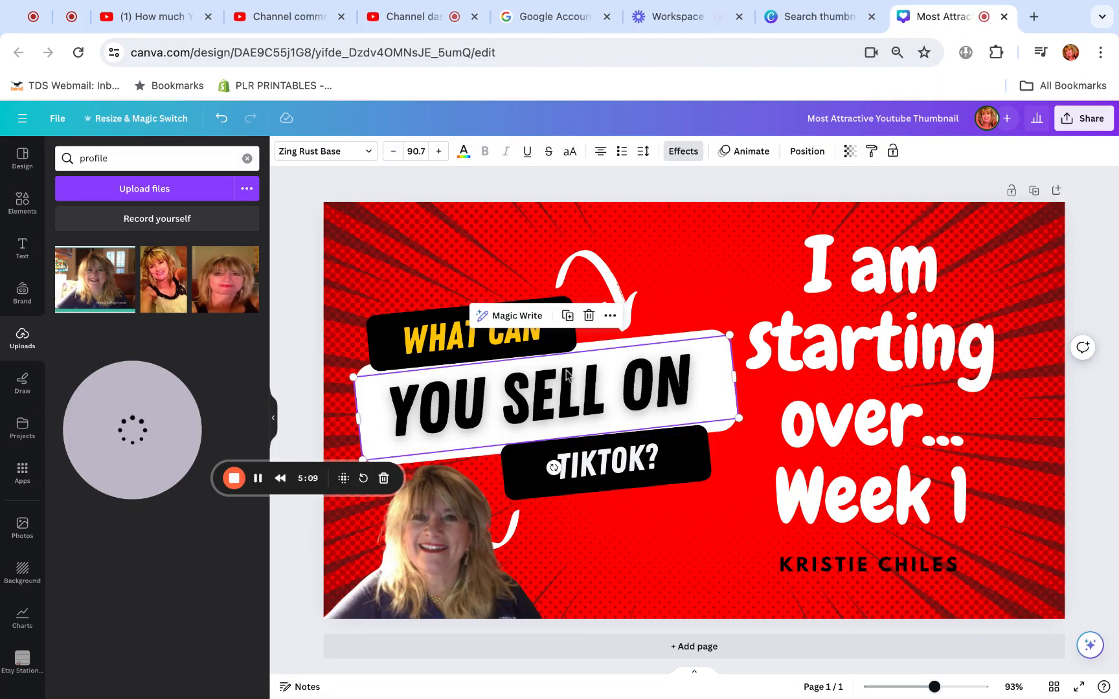
pyautogui.click(539, 317)
pyautogui.click(455, 336)
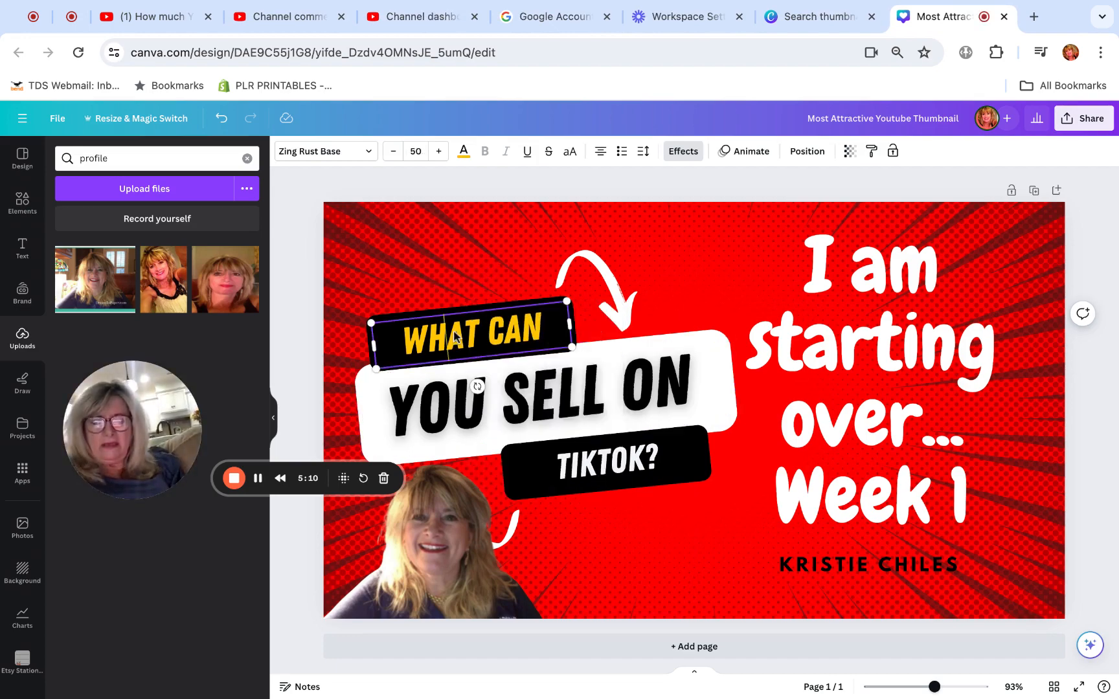
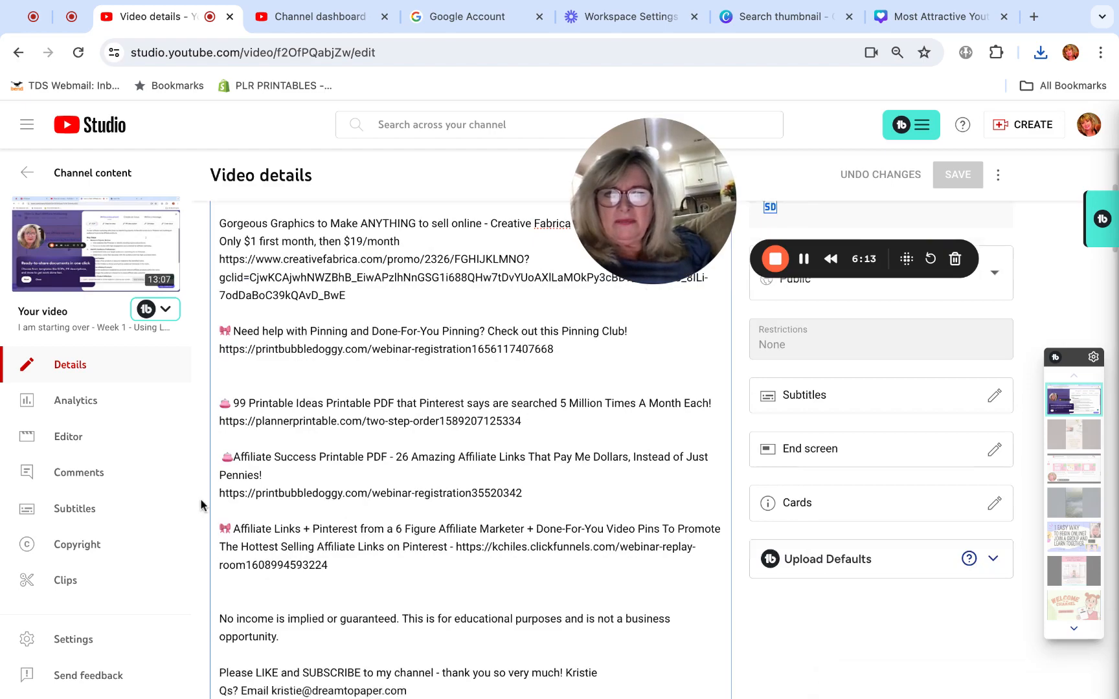
# Answer No to the altered content question in the "I am starting over - Week 1" video's details
pyautogui.scroll(-8, 201, 505)
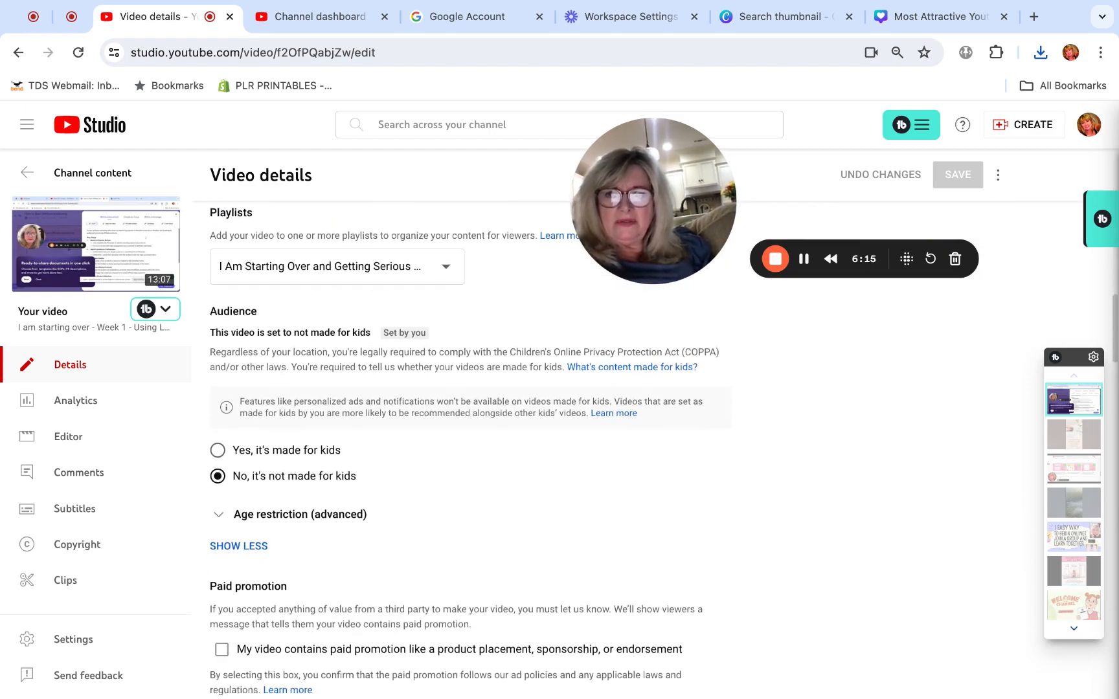
pyautogui.scroll(-3, 466, 453)
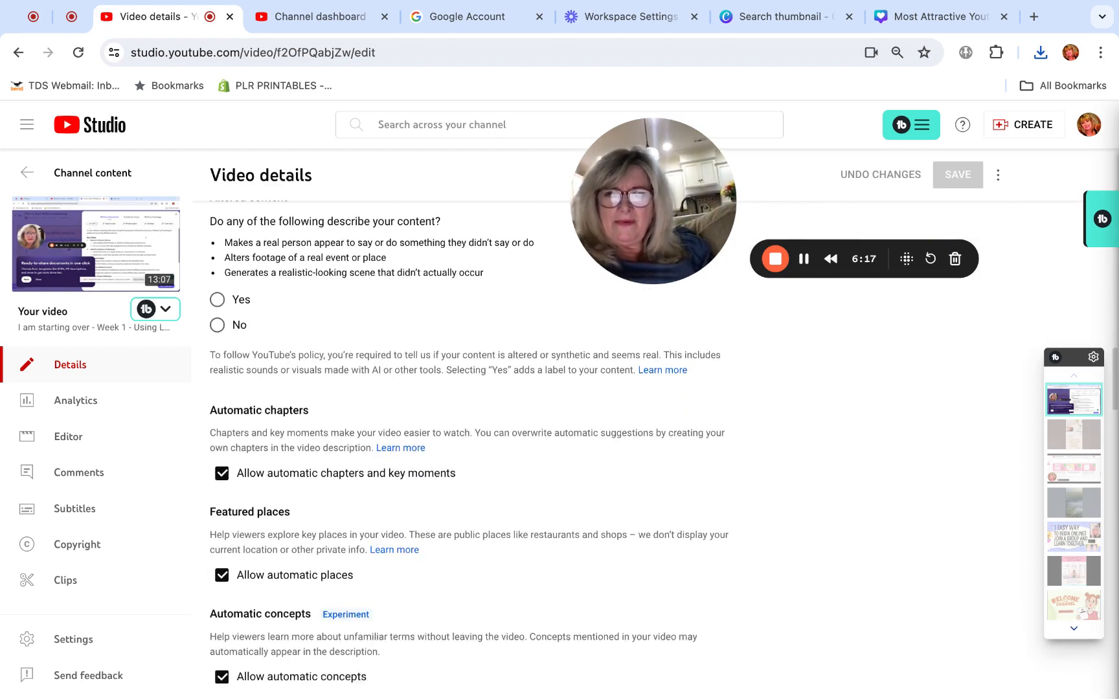
pyautogui.scroll(2, 466, 421)
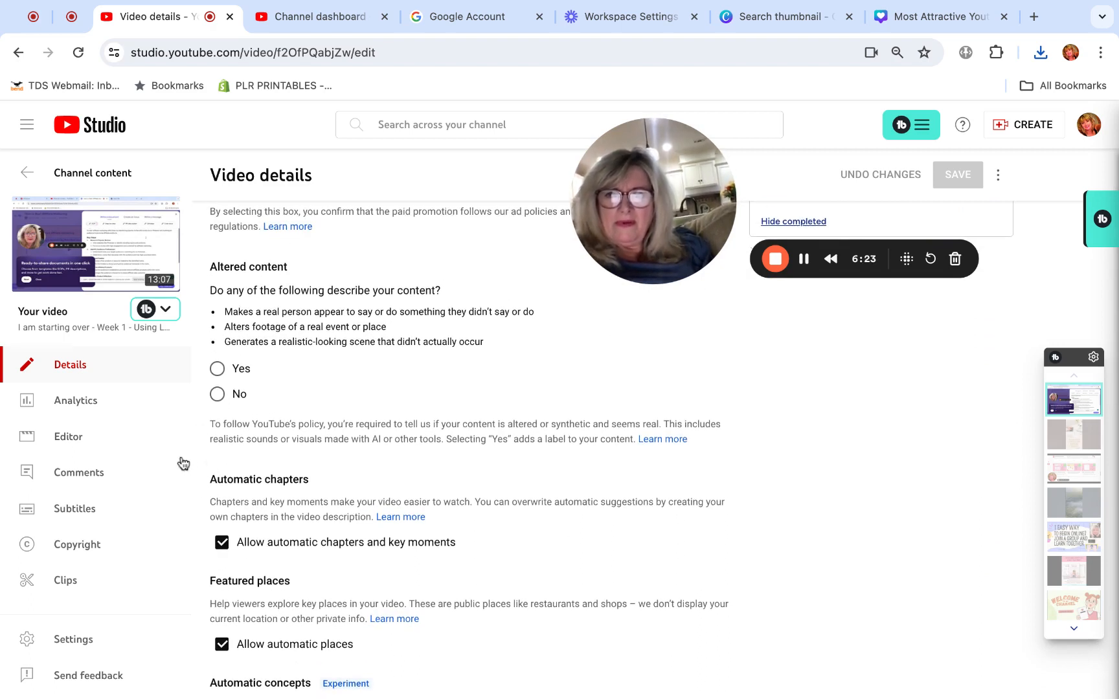
pyautogui.press('space')
# Review the video's remaining details, from tags and language to the live chat settings, and go back up to the thumbnail section
pyautogui.scroll(-10, 194, 489)
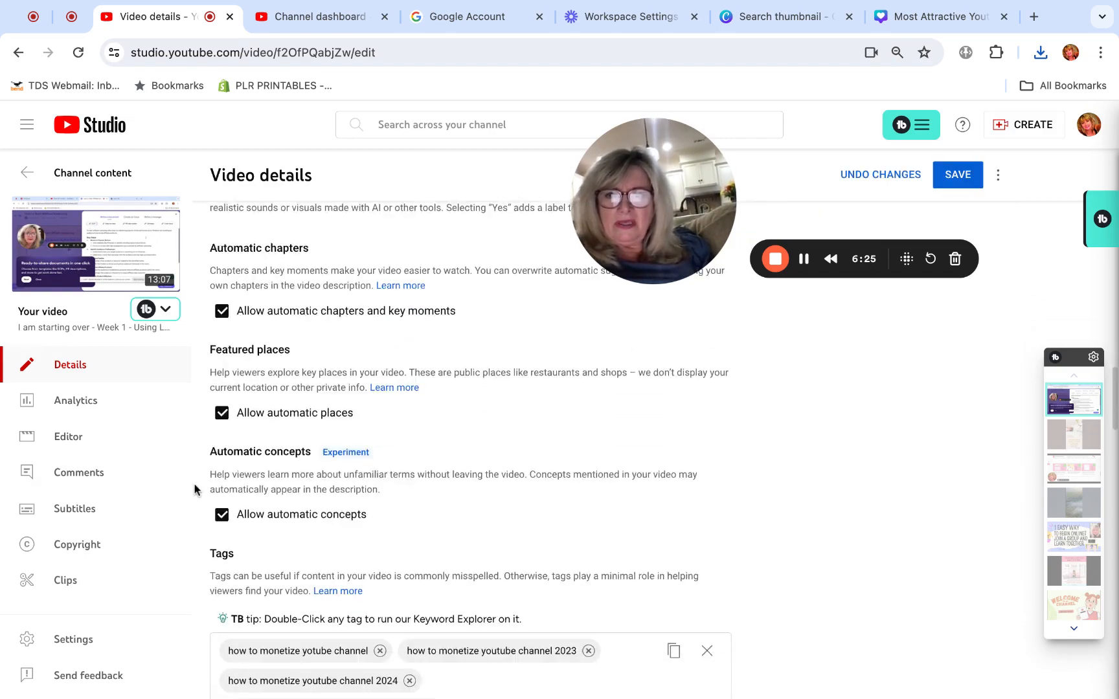
pyautogui.scroll(-10, 470, 453)
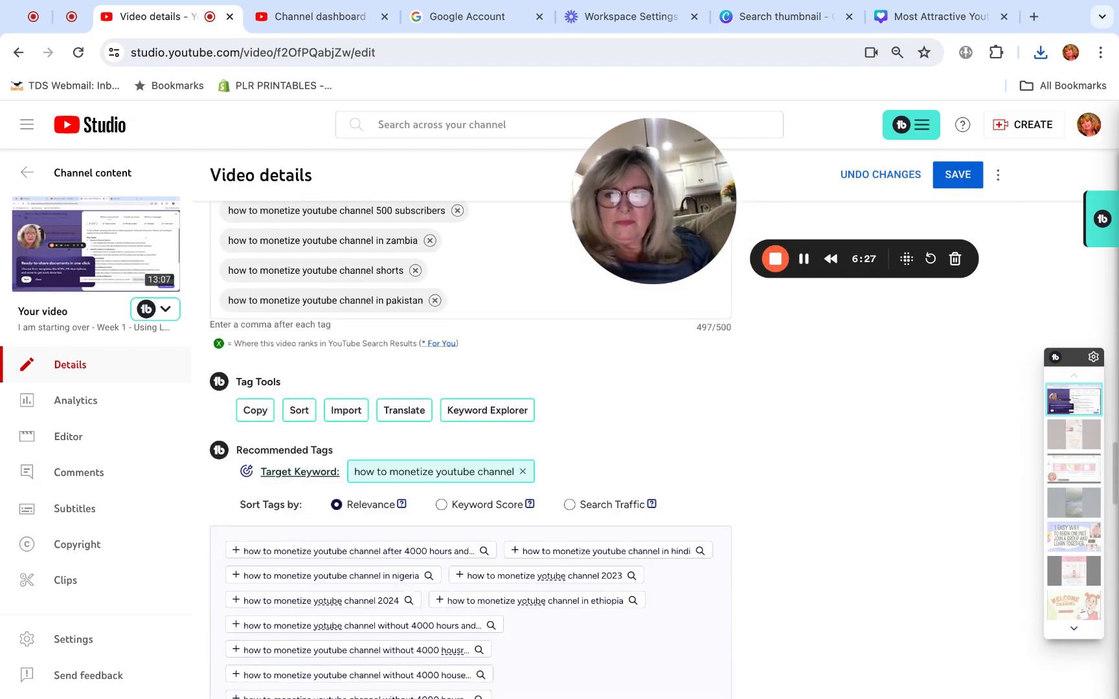
pyautogui.scroll(-8, 471, 447)
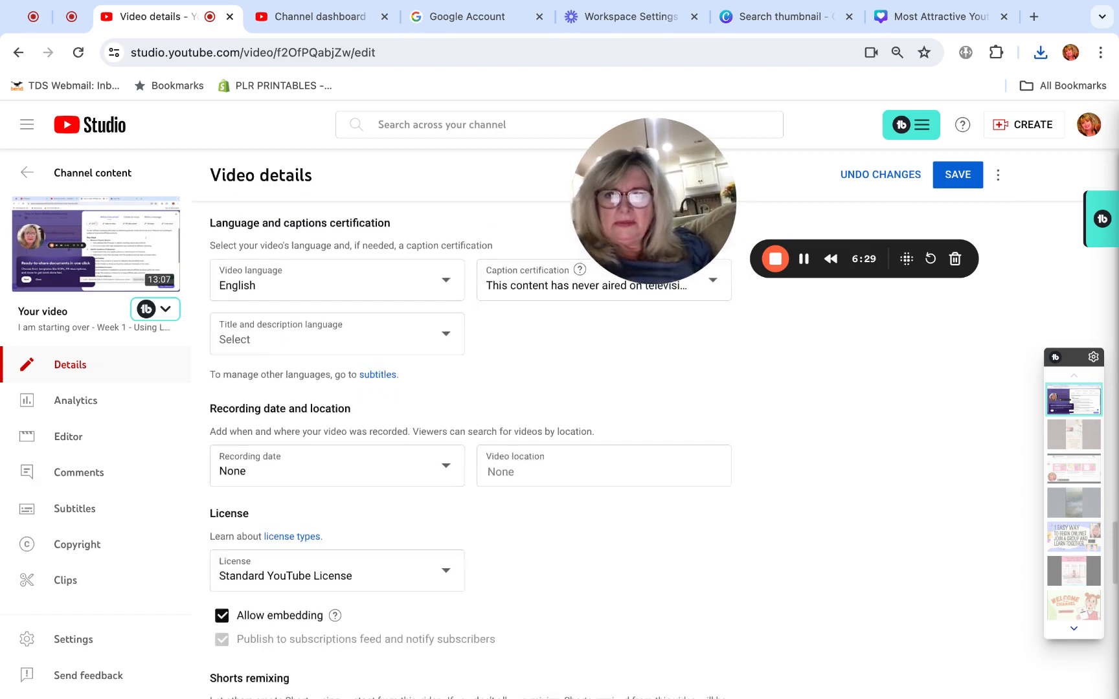
pyautogui.scroll(-9, 471, 447)
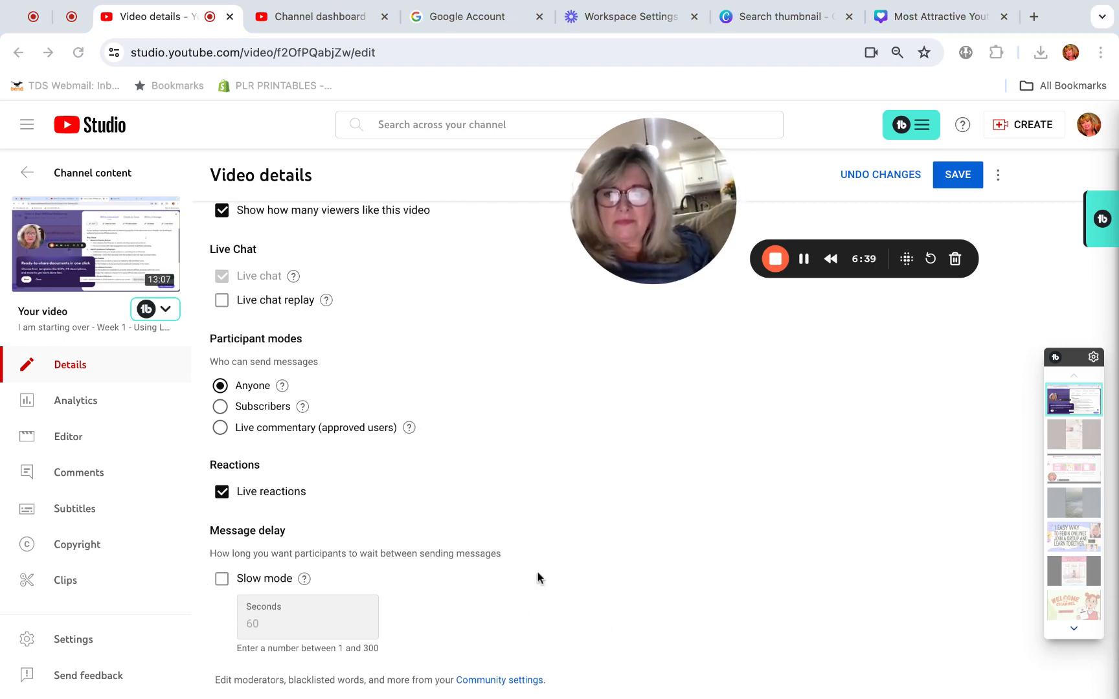
pyautogui.scroll(1, 535, 570)
pyautogui.scroll(20, 530, 539)
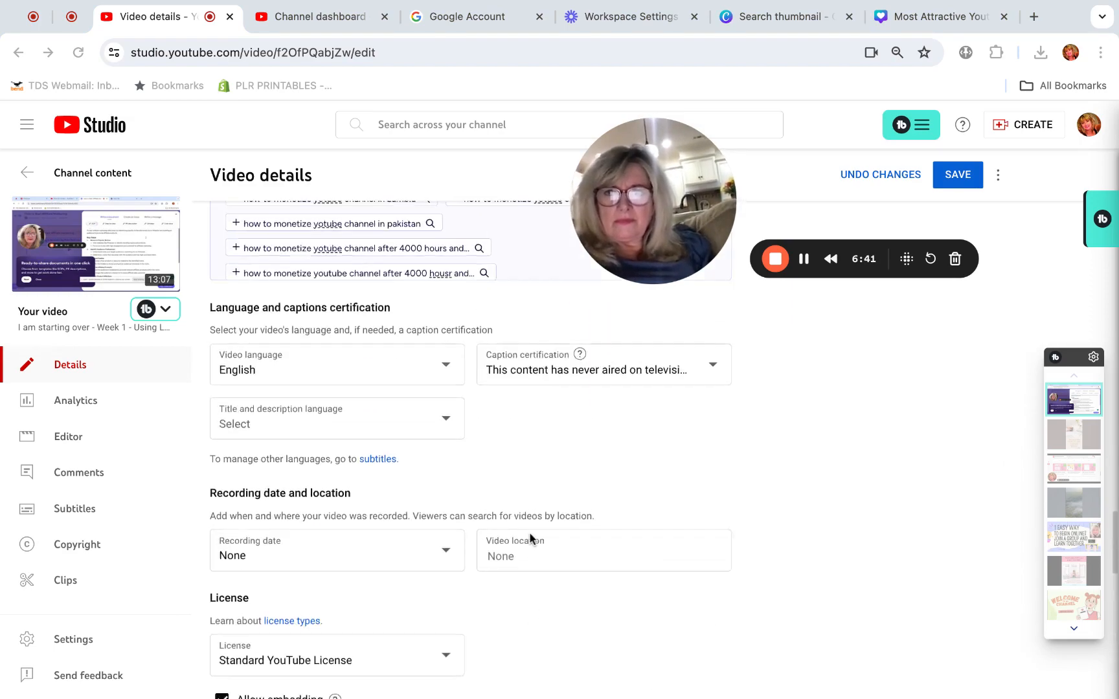
pyautogui.scroll(5, 471, 453)
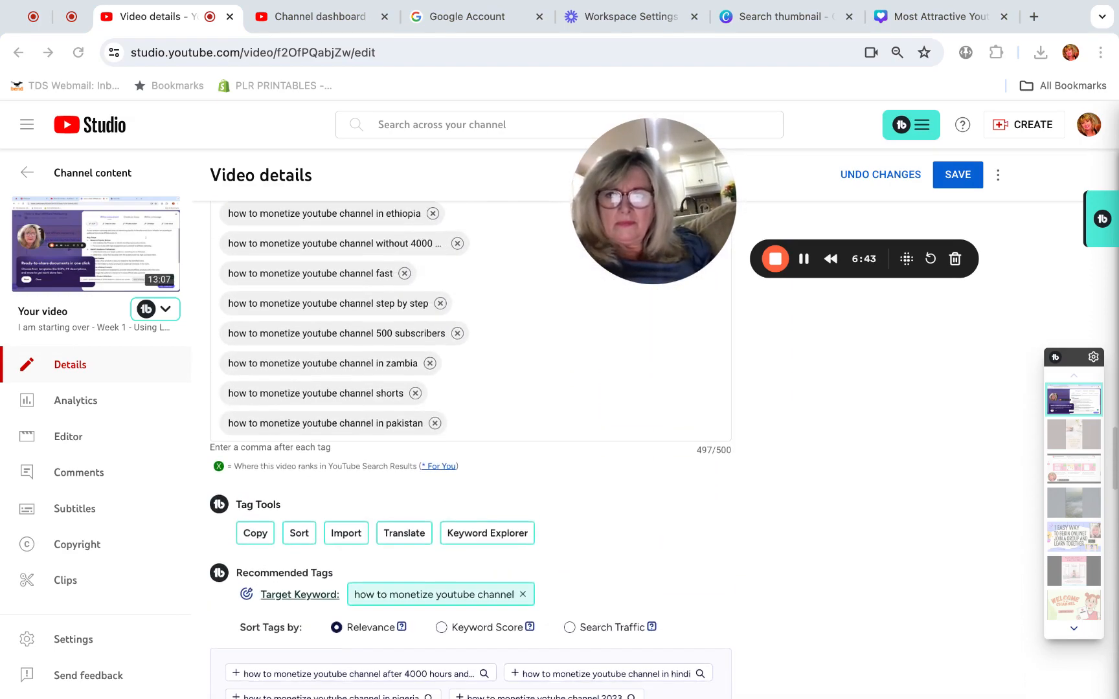
pyautogui.scroll(12, 471, 454)
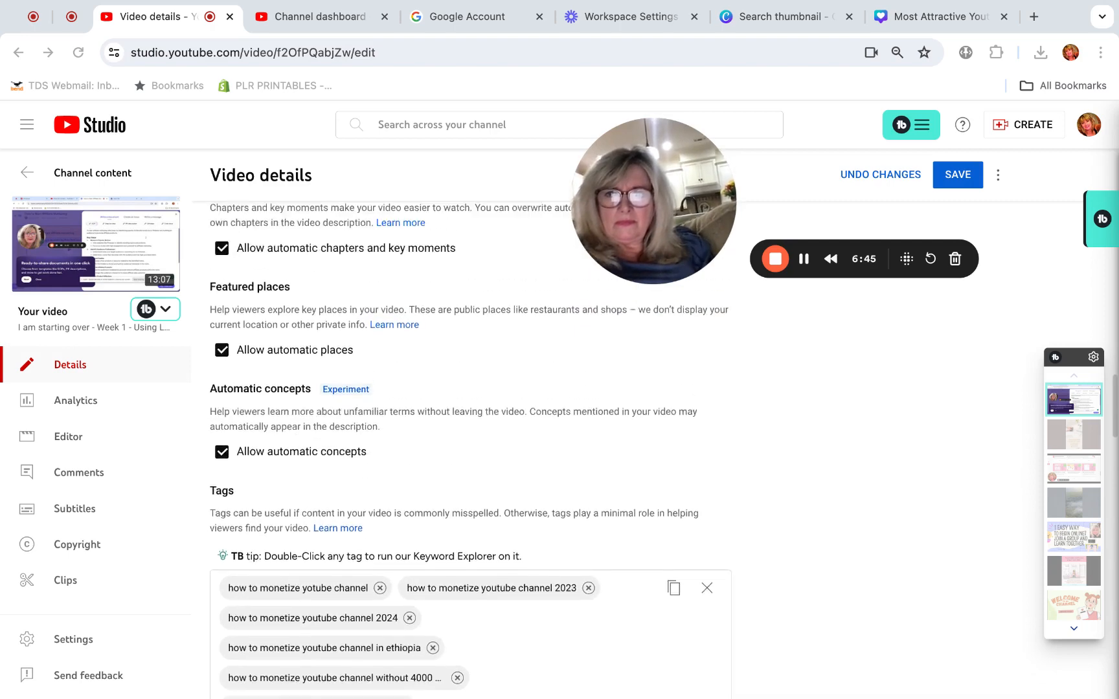
pyautogui.scroll(10, 470, 454)
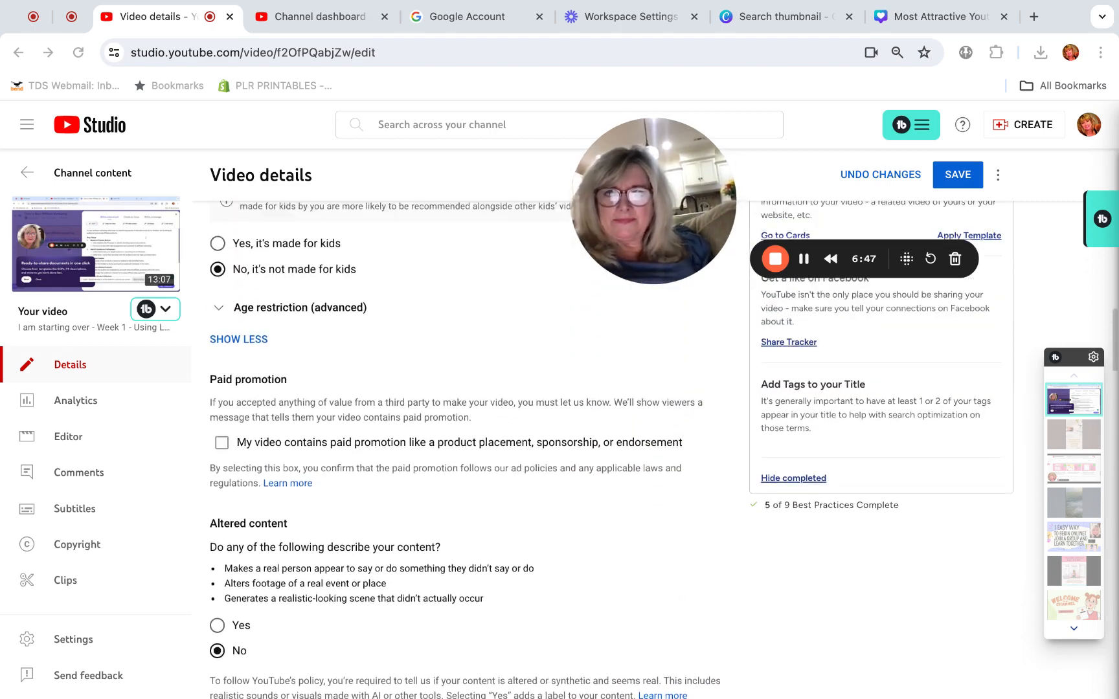
pyautogui.scroll(5, 471, 453)
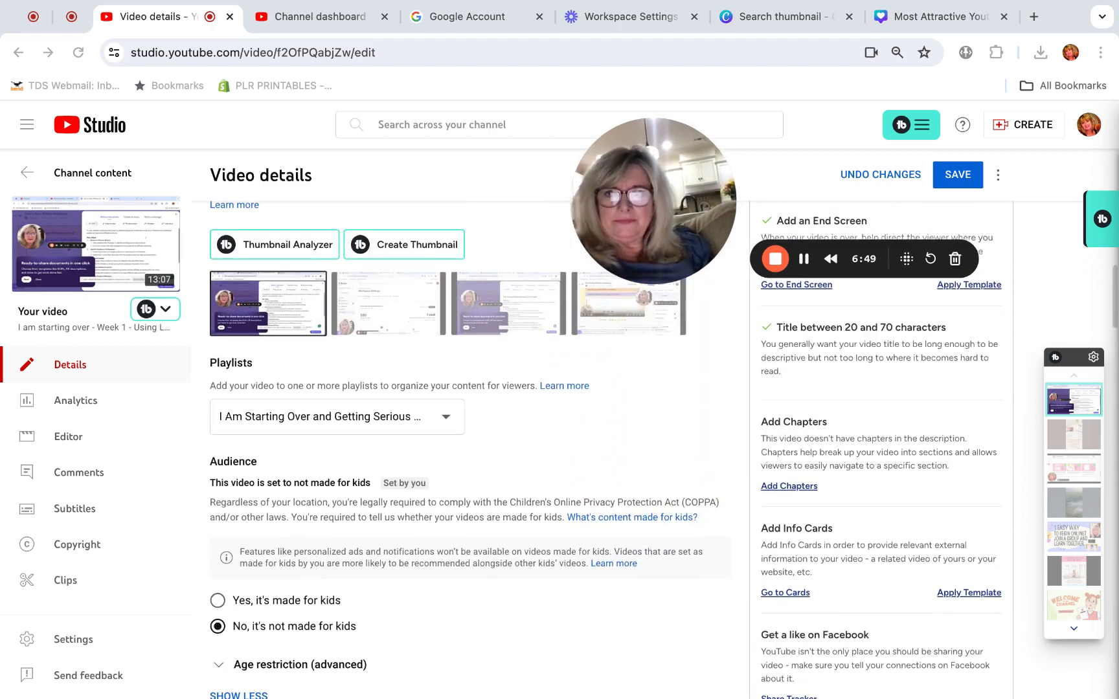
pyautogui.scroll(5, 502, 482)
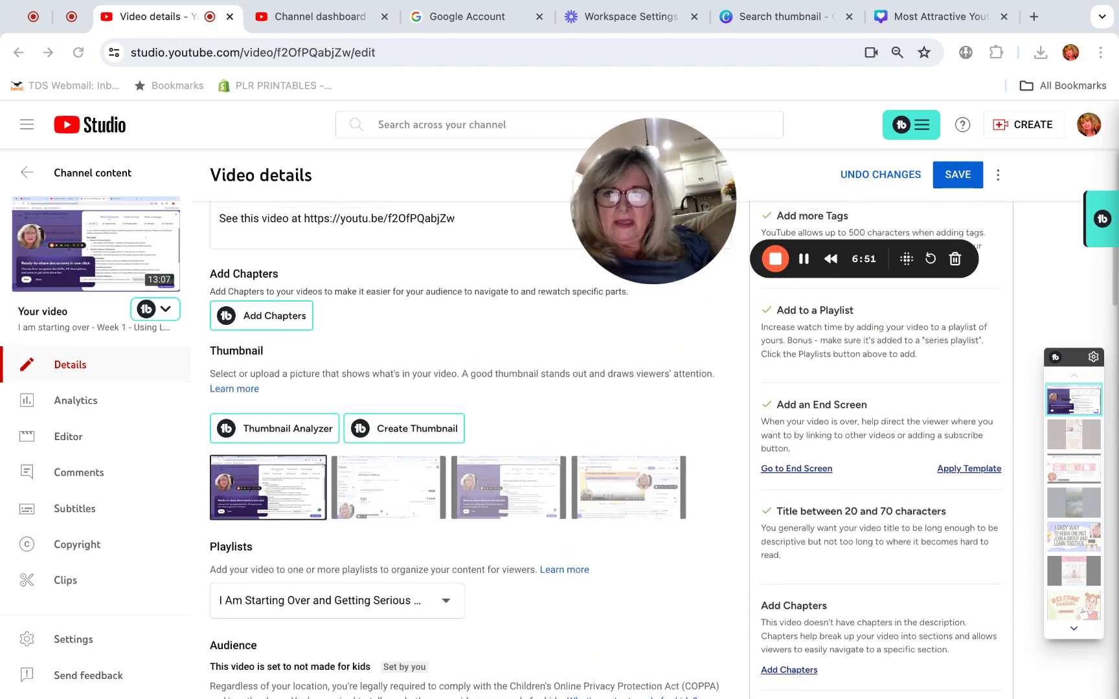
pyautogui.scroll(-1, 292, 487)
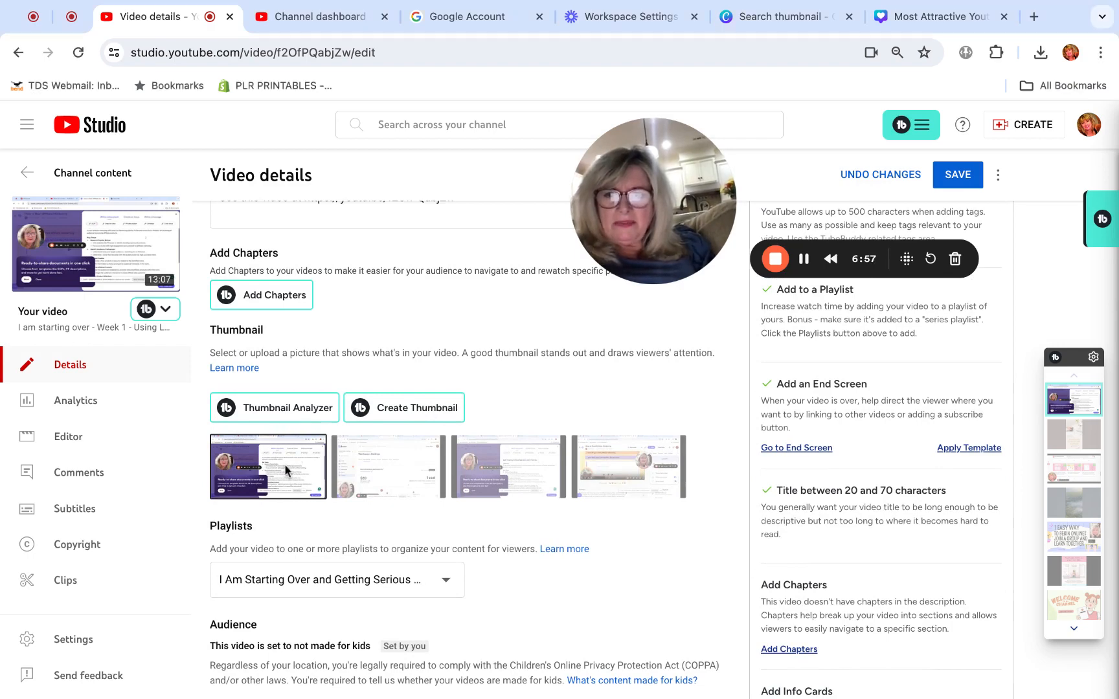
pyautogui.moveTo(283, 462)
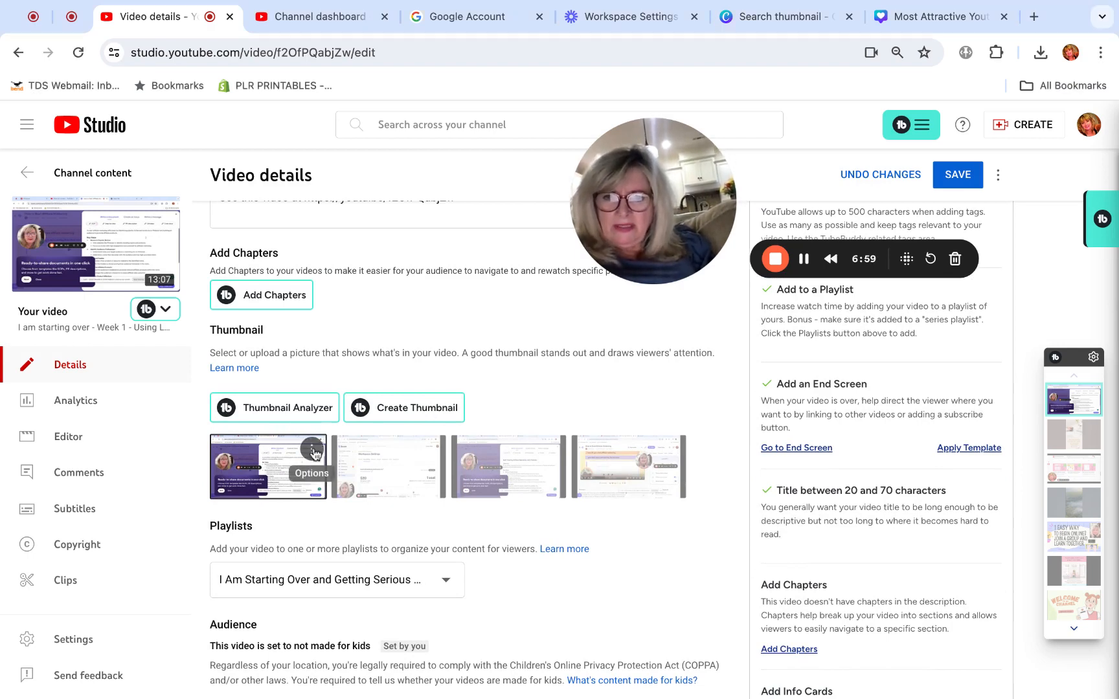
pyautogui.click(313, 450)
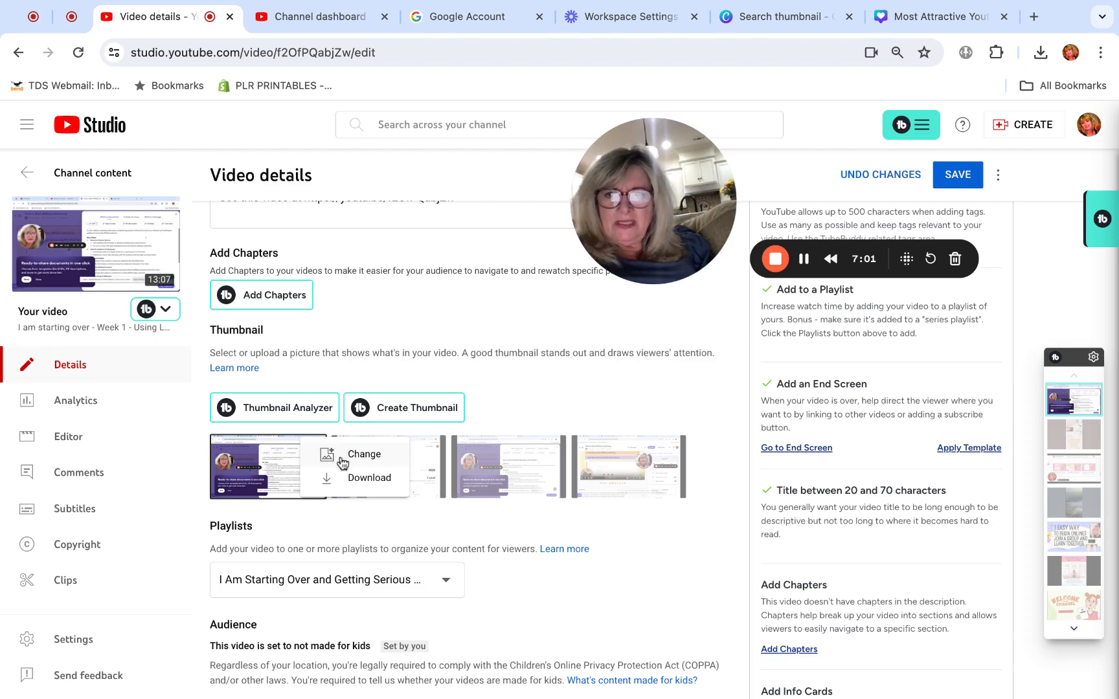
pyautogui.click(344, 457)
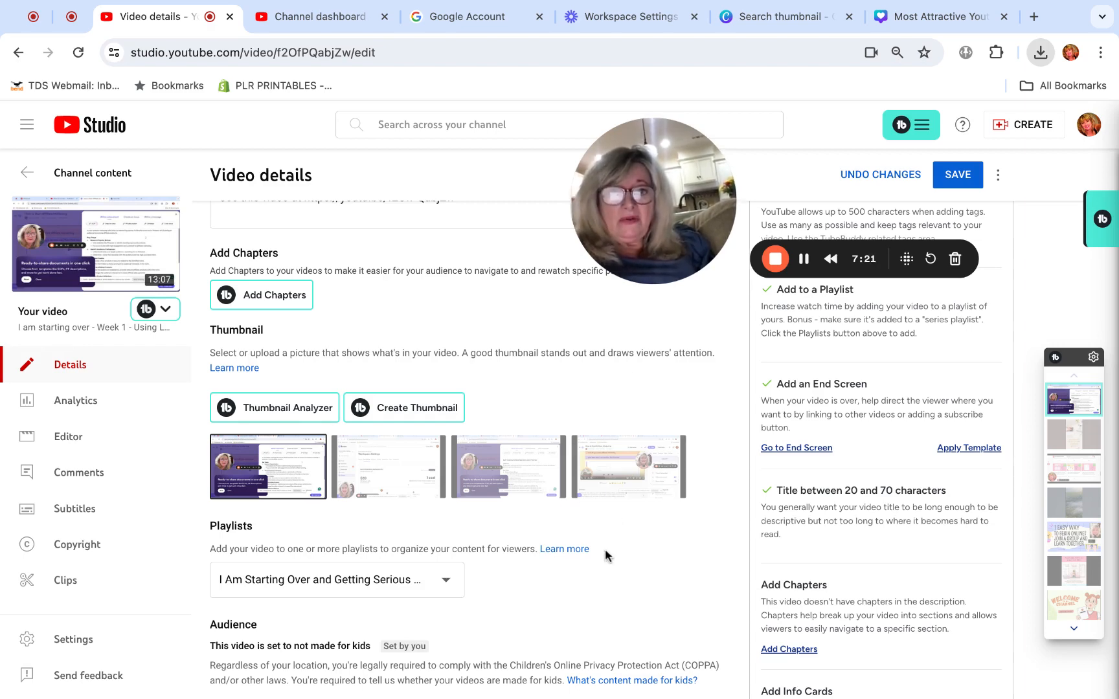
# Check the video's tags for a keyword phrase and rename the Canva thumbnail design as "how to monetize youtube channel"
pyautogui.scroll(-2, 605, 557)
pyautogui.scroll(-10, 605, 556)
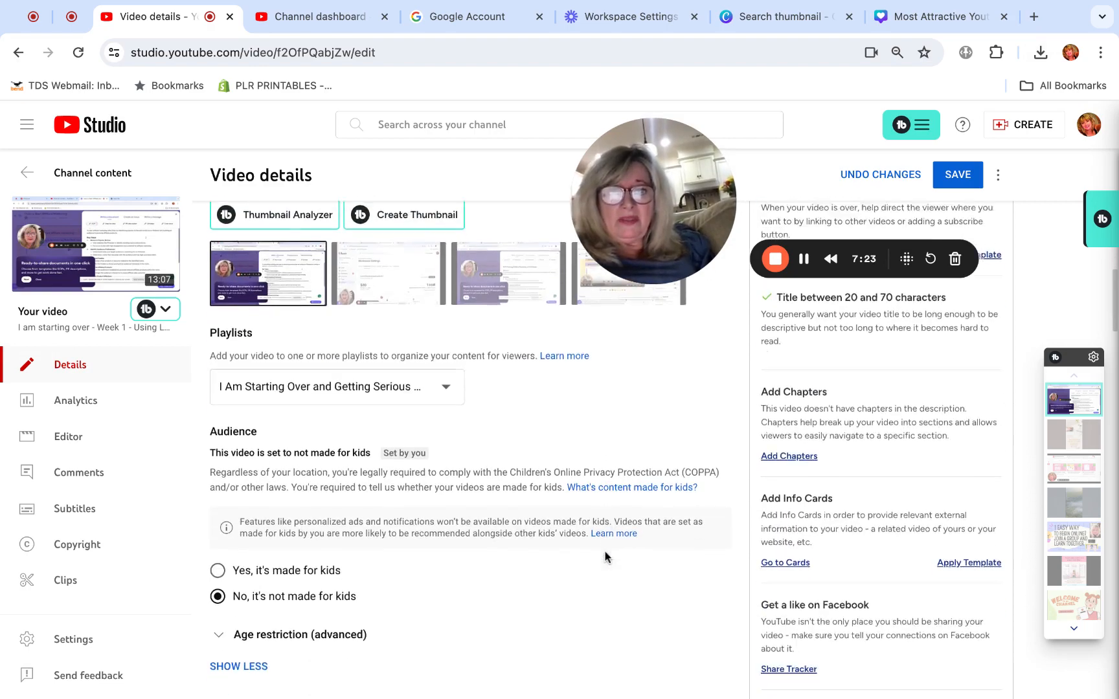
pyautogui.scroll(-9, 471, 453)
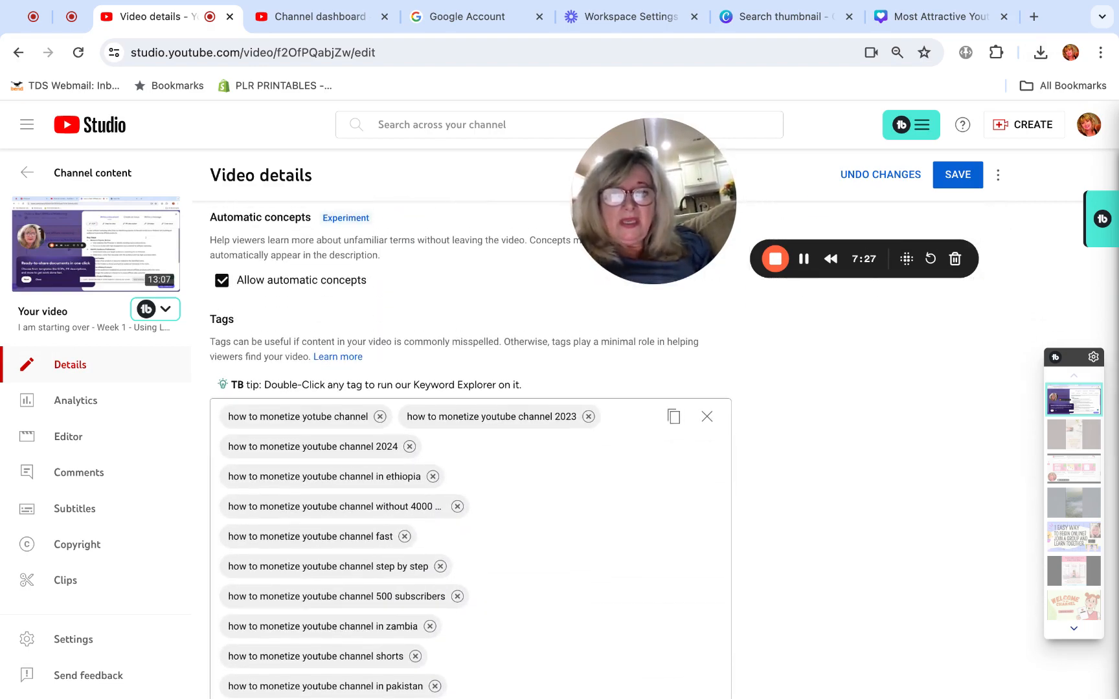
pyautogui.scroll(15, 470, 453)
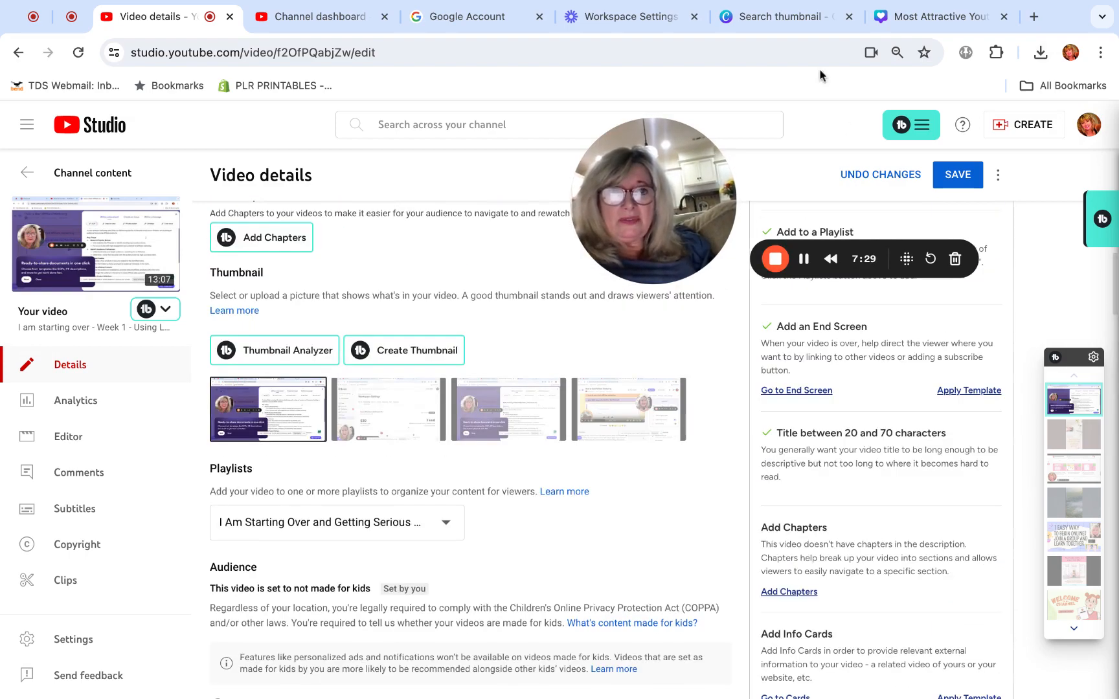
pyautogui.click(807, 20)
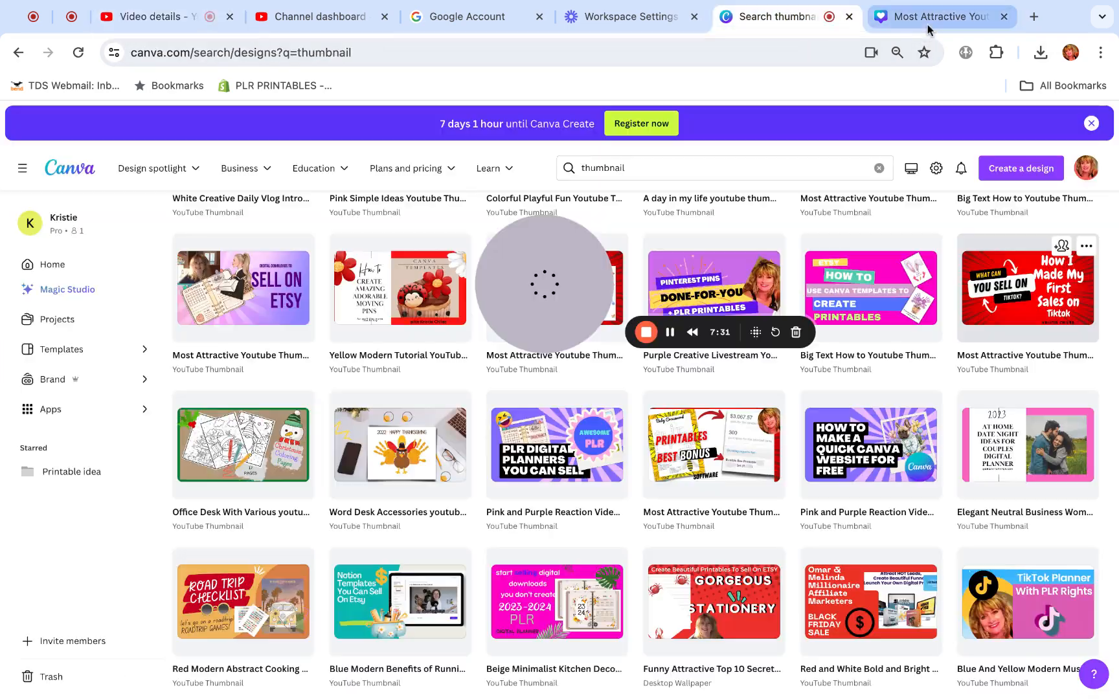
pyautogui.click(928, 24)
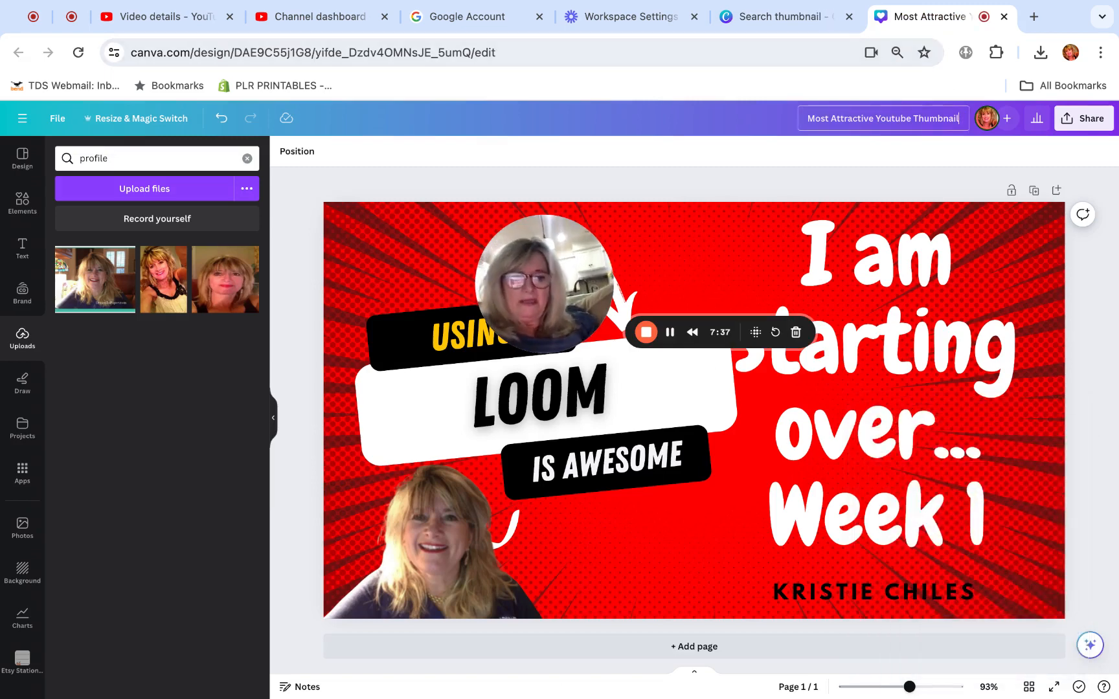
pyautogui.write('how')
pyautogui.press('BackSpace')
pyautogui.press('BackSpace')
pyautogui.press('BackSpace')
pyautogui.press('BackSpace')
pyautogui.press('BackSpace')
pyautogui.press('BackSpace')
pyautogui.press('BackSpace')
pyautogui.press('BackSpace')
pyautogui.press('BackSpace')
pyautogui.press('BackSpace')
pyautogui.press('BackSpace')
pyautogui.press('BackSpace')
pyautogui.press('BackSpace')
pyautogui.press('BackSpace')
pyautogui.press('BackSpace')
pyautogui.press('BackSpace')
pyautogui.press('BackSpace')
pyautogui.press('BackSpace')
pyautogui.press('BackSpace')
pyautogui.press('BackSpace')
pyautogui.press('BackSpace')
pyautogui.press('BackSpace')
pyautogui.press('BackSpace')
pyautogui.press('BackSpace')
pyautogui.press('BackSpace')
pyautogui.press('BackSpace')
pyautogui.press('BackSpace')
pyautogui.press('BackSpace')
pyautogui.press('BackSpace')
pyautogui.press('BackSpace')
pyautogui.press('BackSpace')
pyautogui.press('BackSpace')
pyautogui.press('BackSpace')
pyautogui.press('BackSpace')
pyautogui.press('BackSpace')
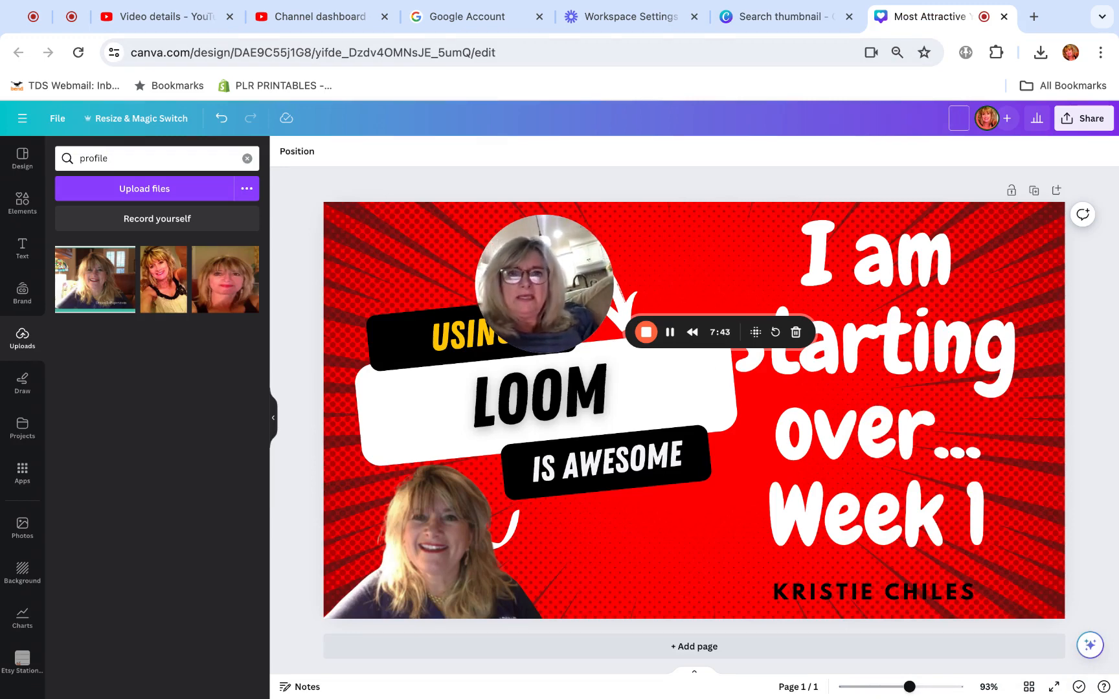
pyautogui.write('how to monetize youtube channel')
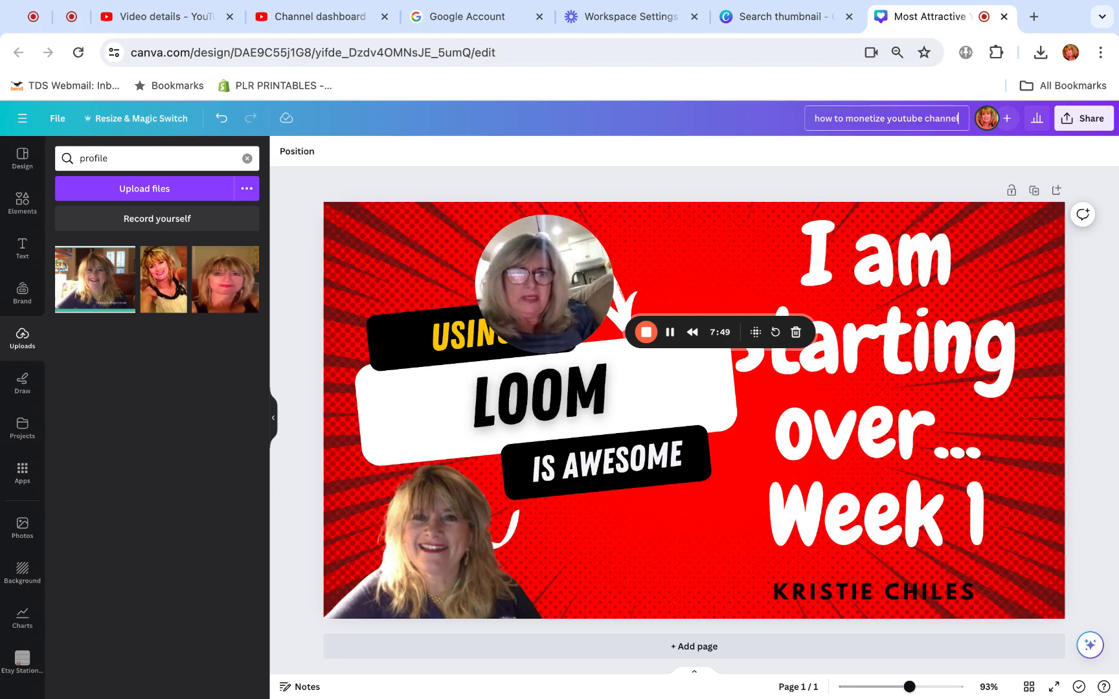
# Download the renamed thumbnail design as a PNG
pyautogui.click(1084, 118)
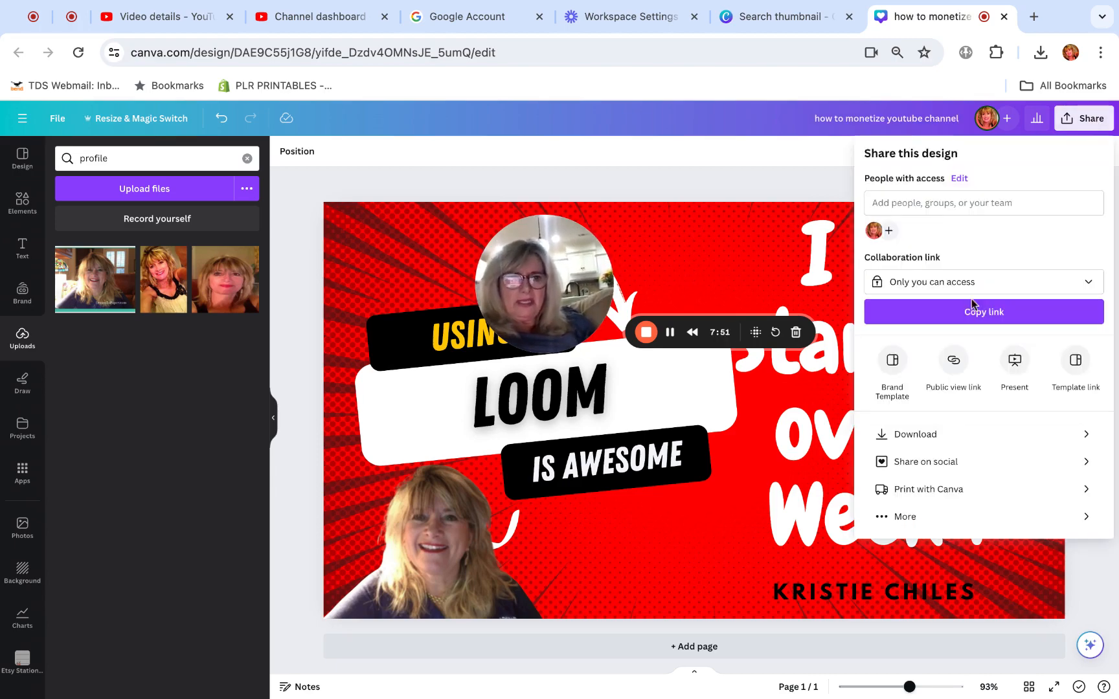
pyautogui.click(936, 437)
pyautogui.click(969, 380)
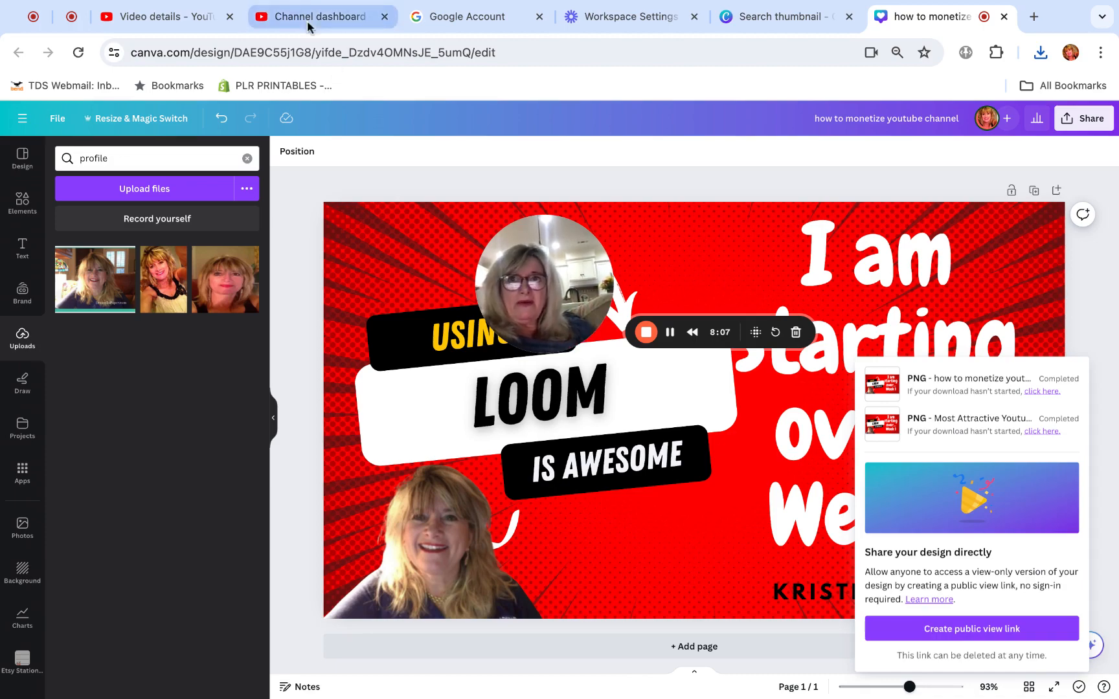
# Switch to the video's details in YouTube Studio, replace its thumbnail with the downloaded Canva image and save the changes
pyautogui.click(338, 26)
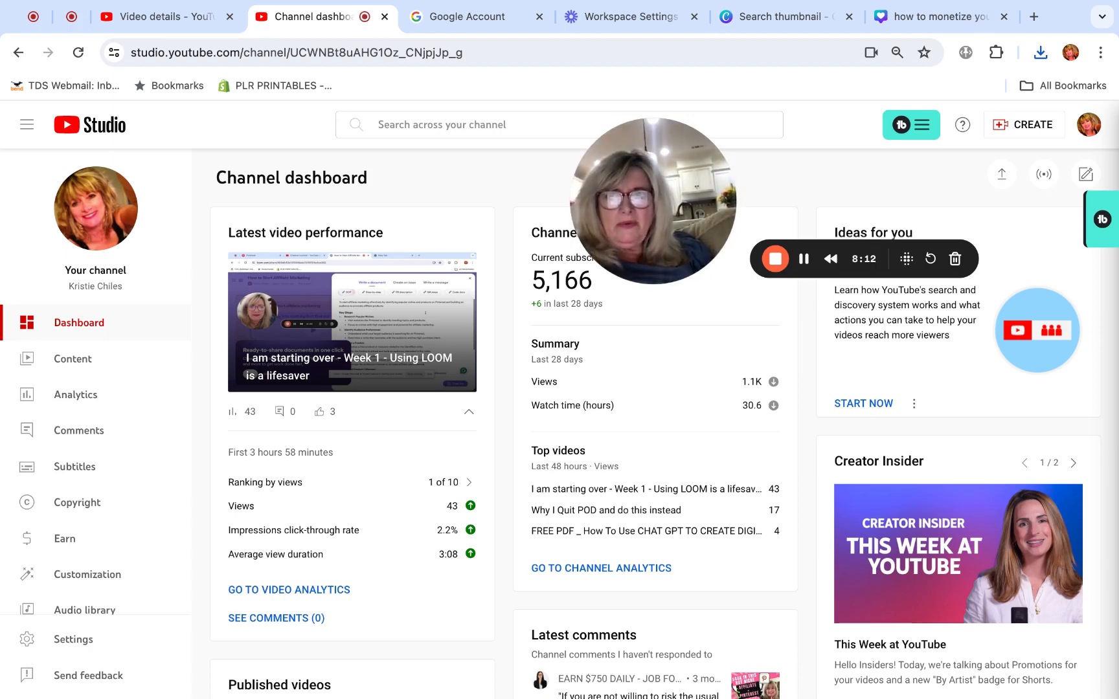
pyautogui.click(170, 24)
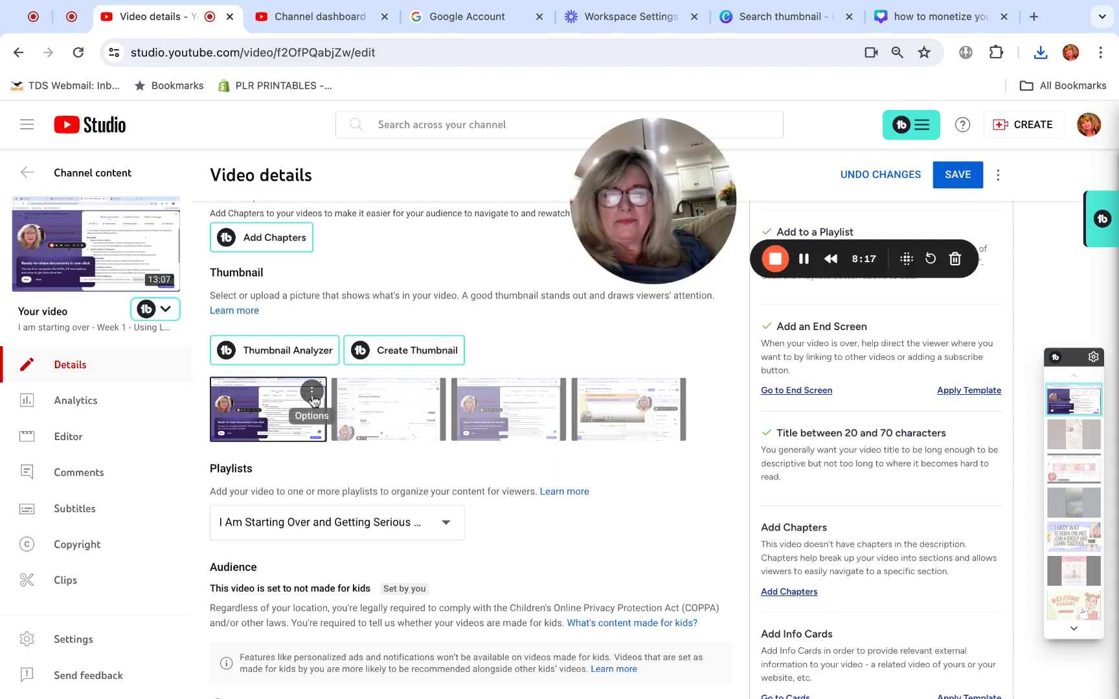
pyautogui.click(312, 392)
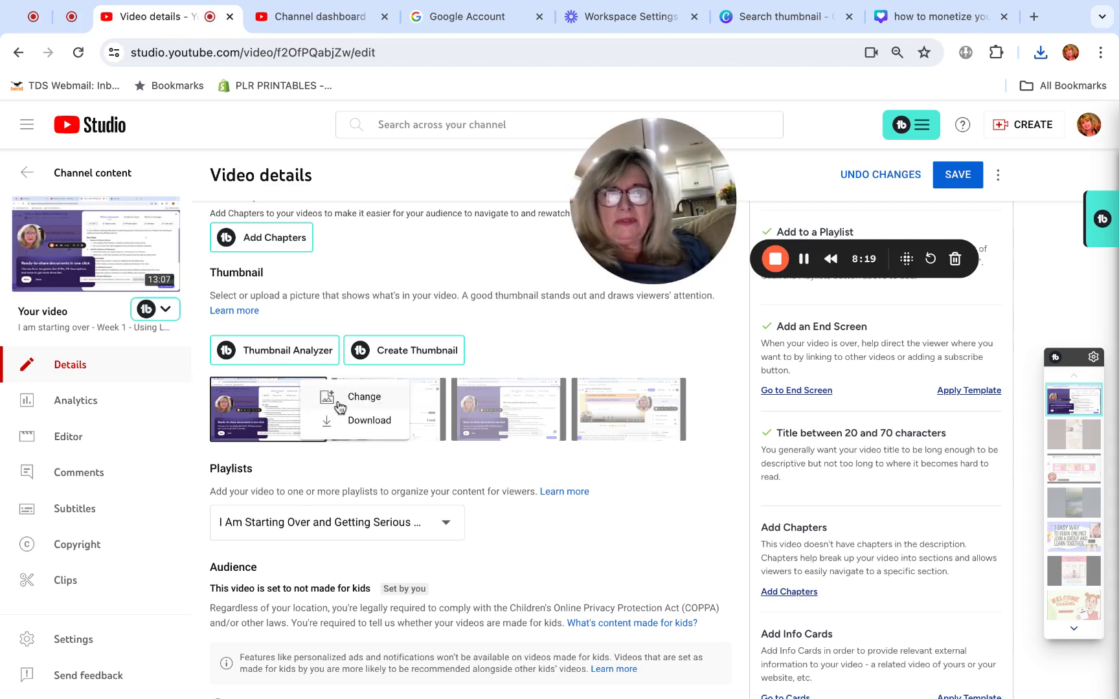
pyautogui.click(339, 405)
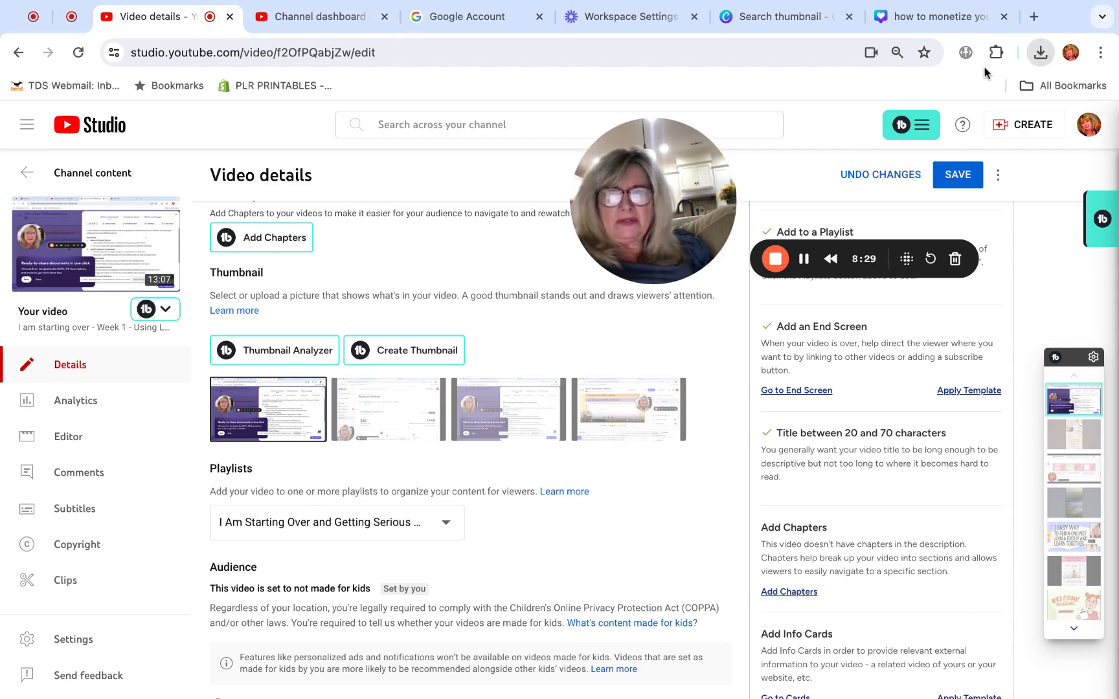
pyautogui.moveTo(986, 73); pyautogui.dragTo(257, 423)
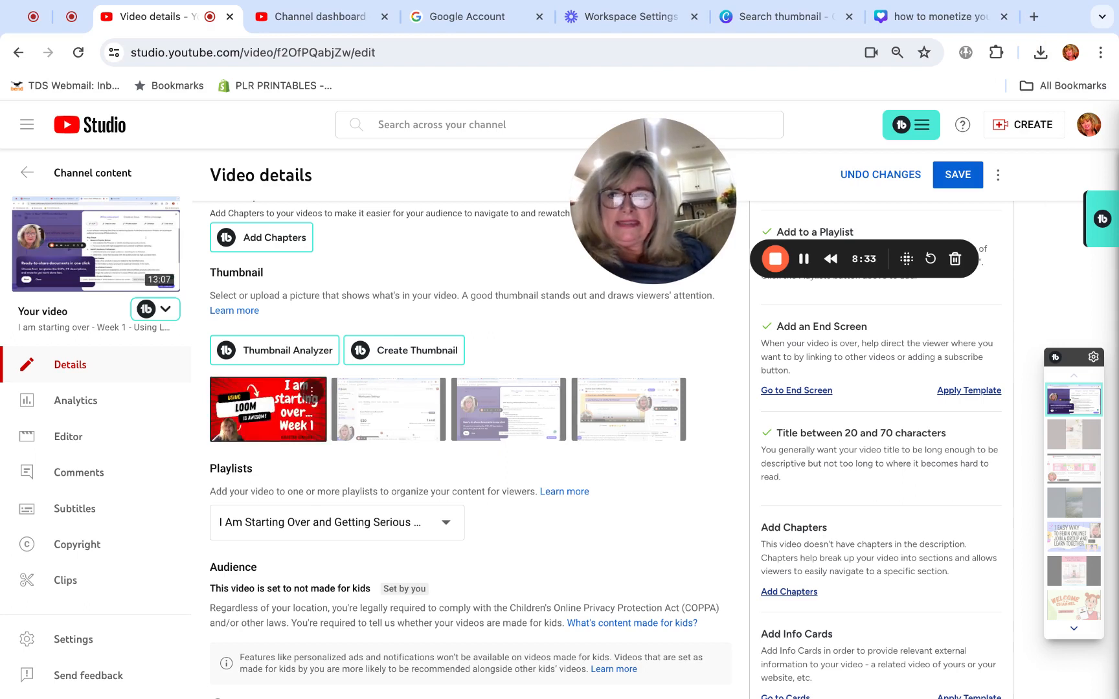
pyautogui.click(957, 175)
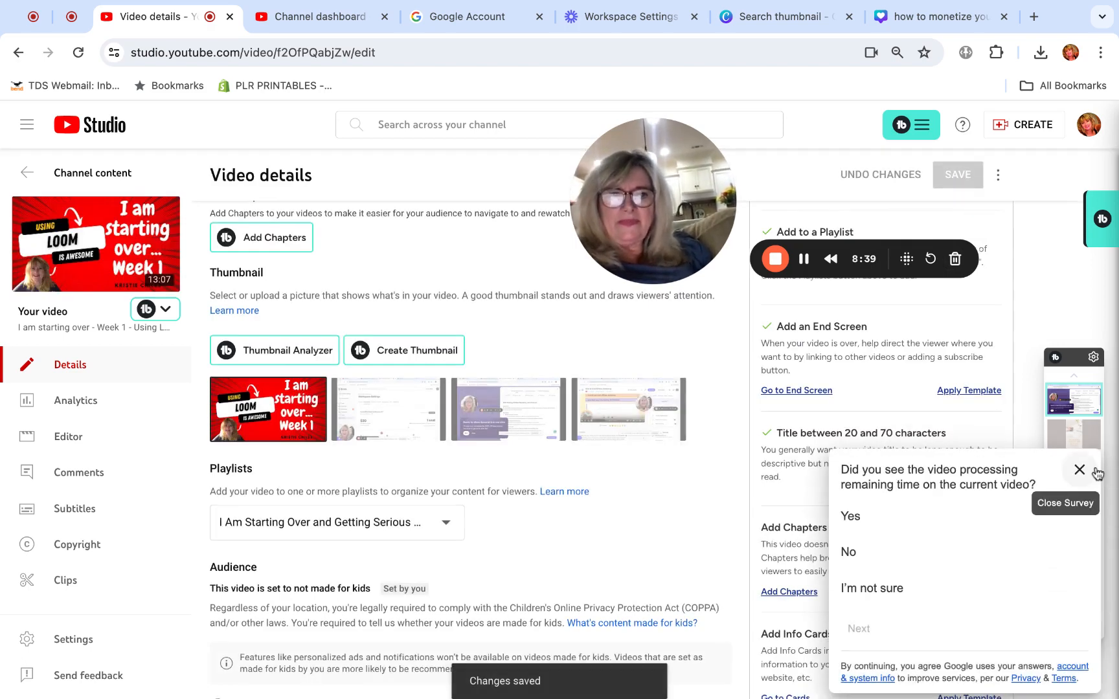
# Go to the channel's content list and dismiss the survey about video processing time
pyautogui.click(1085, 474)
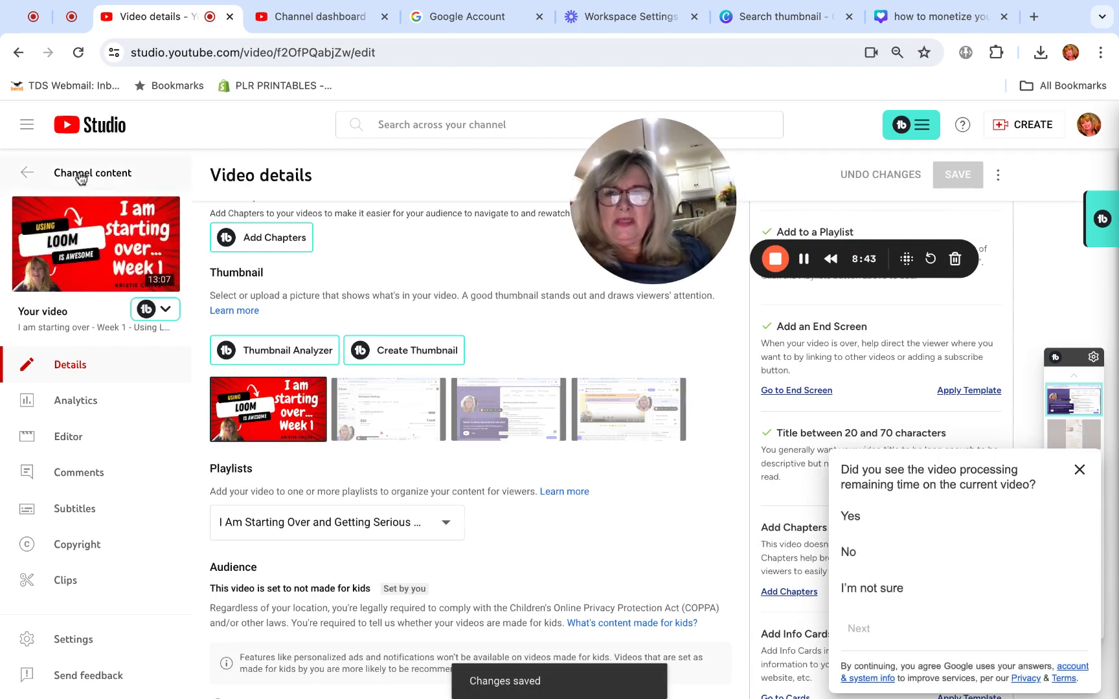
pyautogui.click(80, 174)
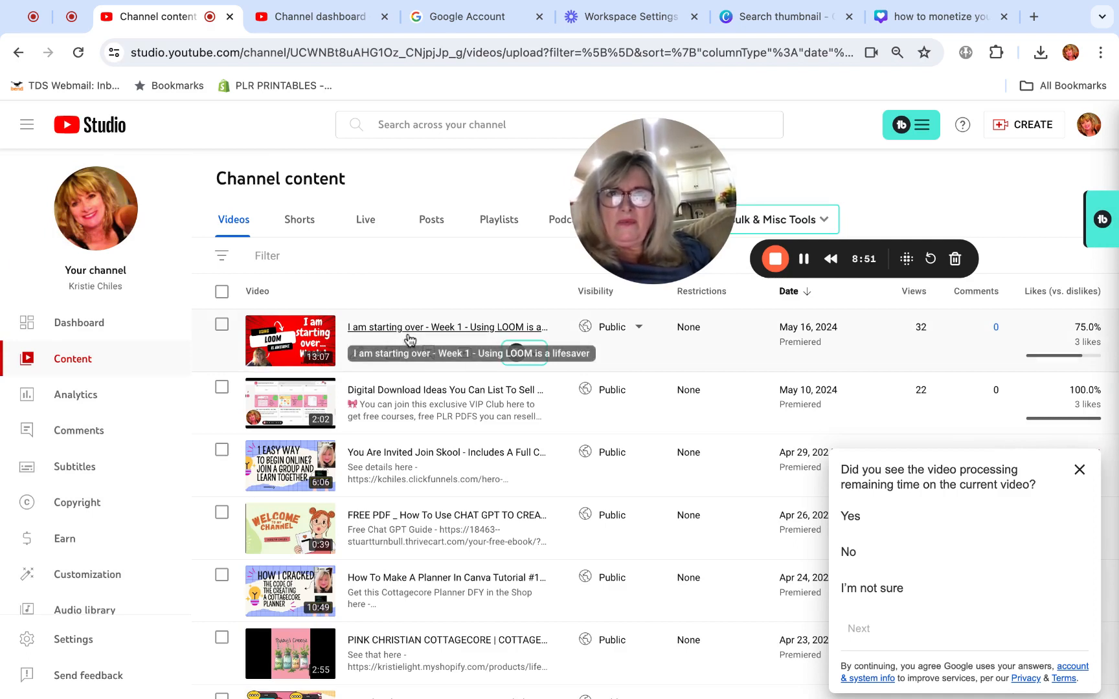
pyautogui.click(1078, 469)
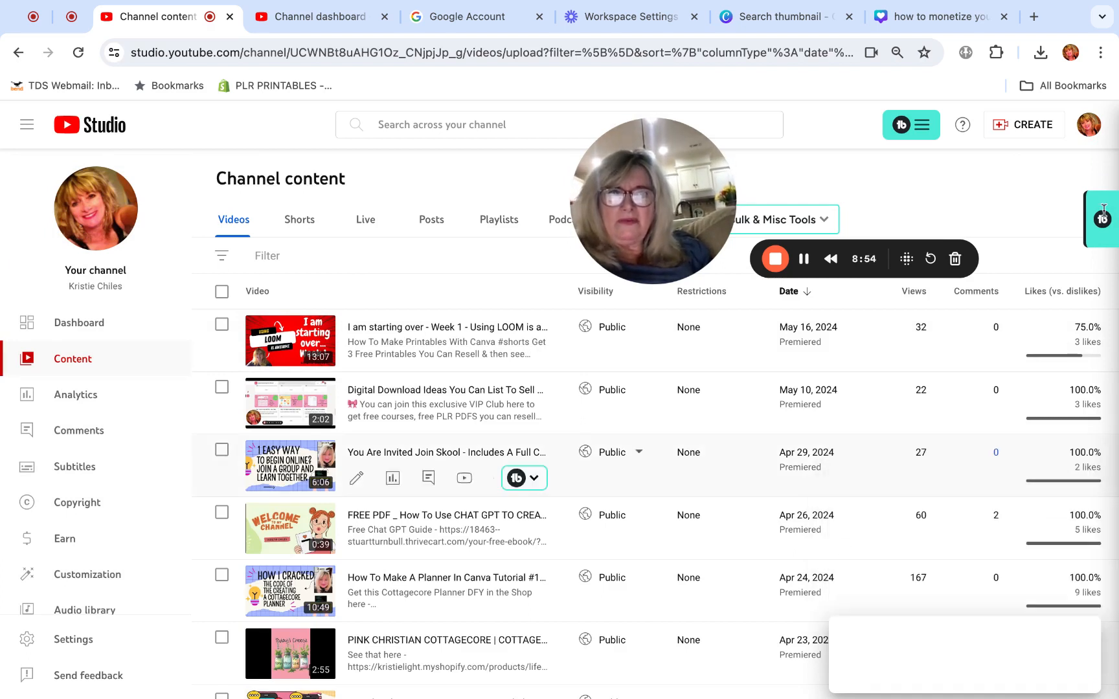
# Open your own public YouTube channel, pause its featured video and check the new thumbnail in the For You section
pyautogui.click(1089, 127)
pyautogui.click(936, 223)
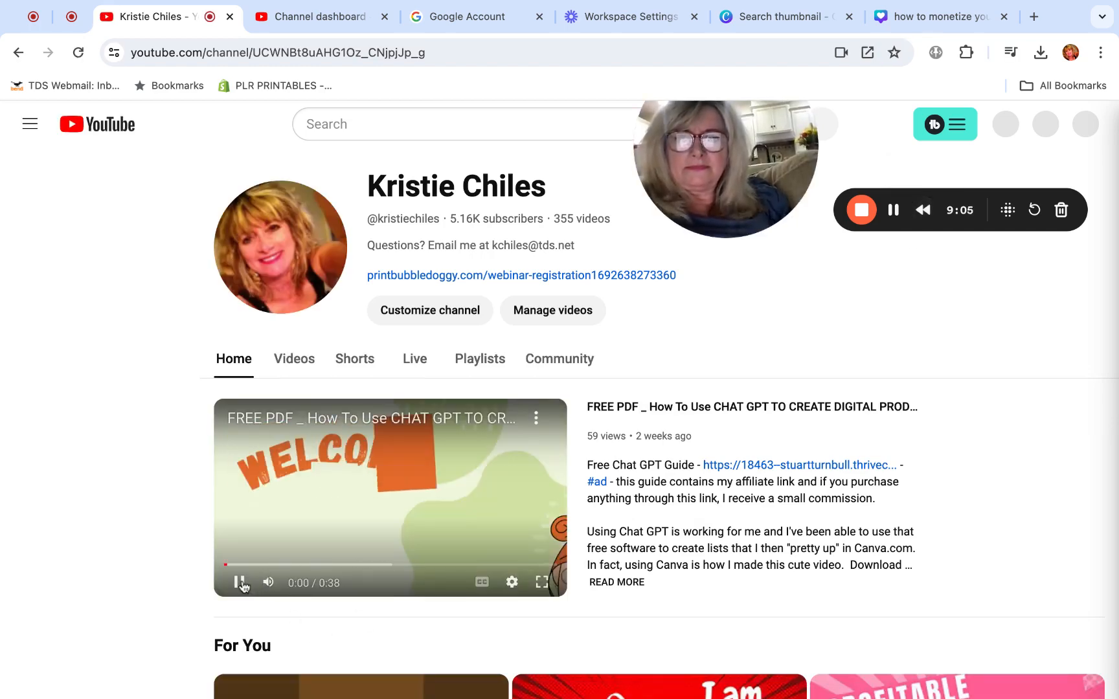
pyautogui.click(241, 583)
pyautogui.scroll(-2, 138, 629)
pyautogui.scroll(-2, 1039, 560)
pyautogui.scroll(-3, 1063, 576)
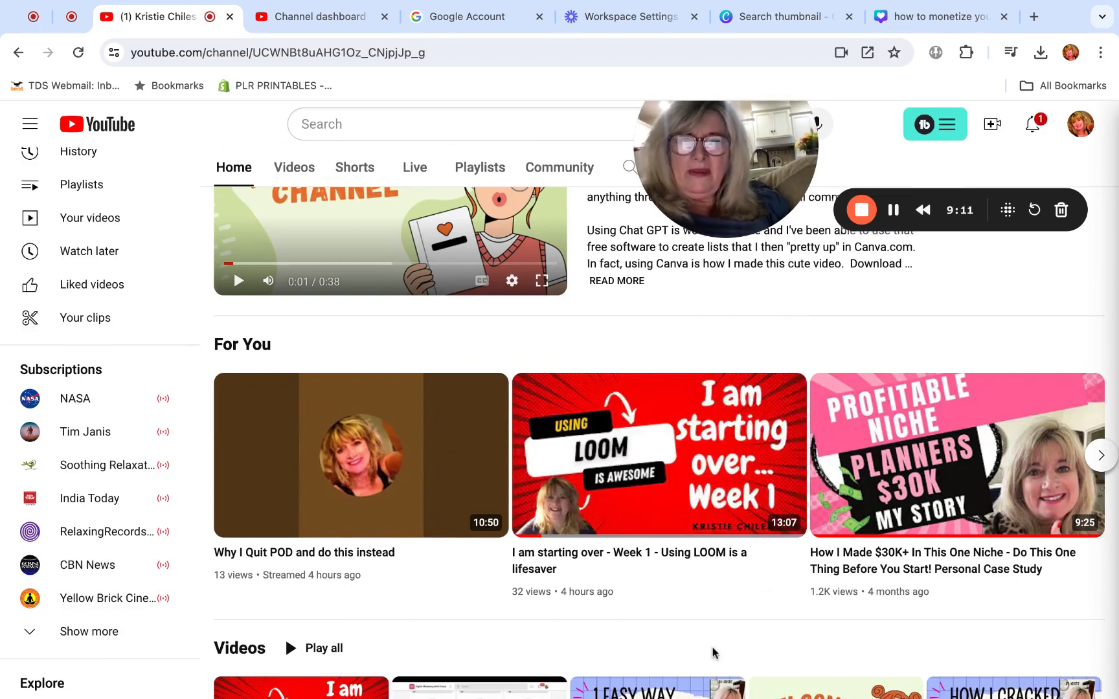
pyautogui.moveTo(755, 197)
pyautogui.moveTo(755, 197); pyautogui.dragTo(144, 322)
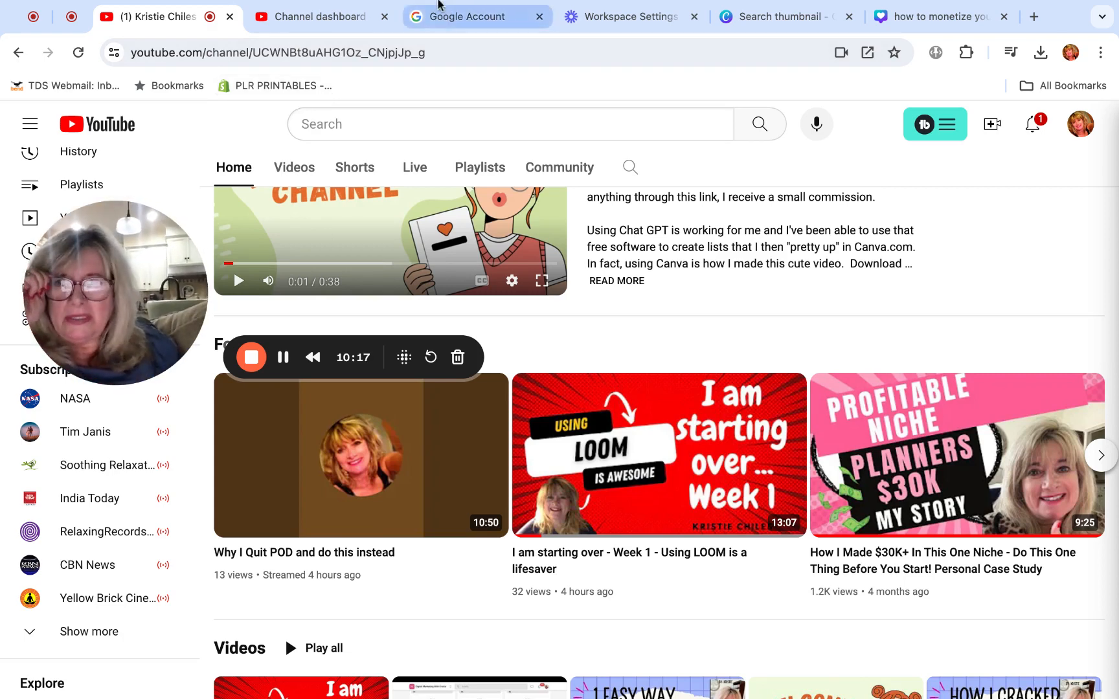
# Return to the YouTube Studio channel dashboard and reload it to check the latest video's thumbnail
pyautogui.click(318, 26)
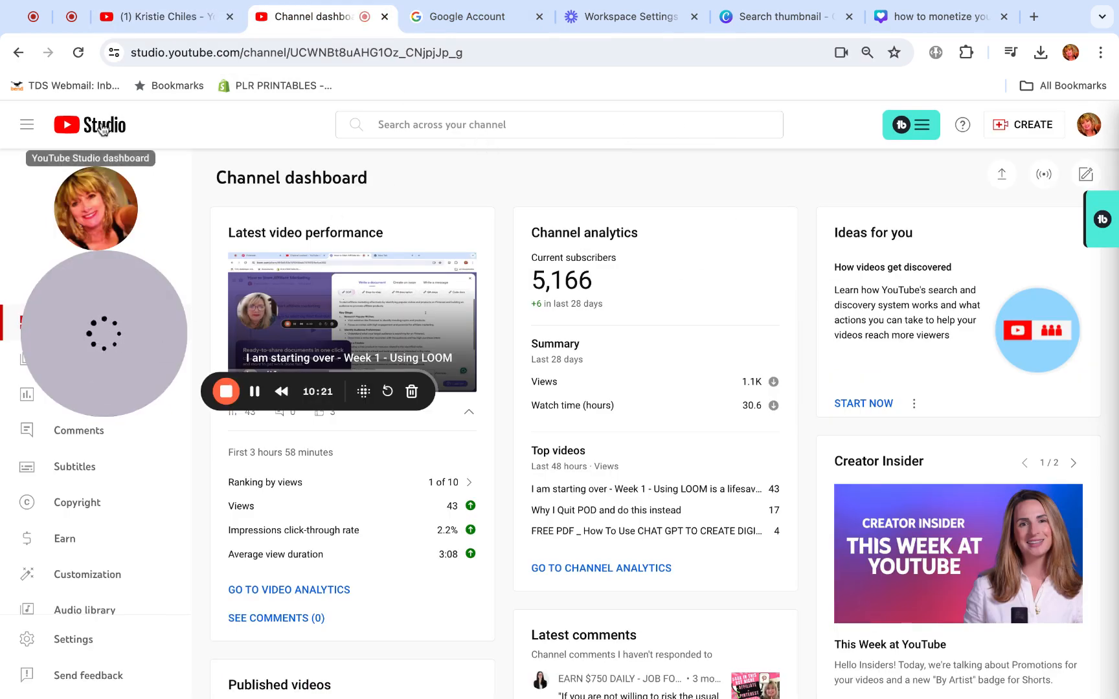
pyautogui.click(101, 129)
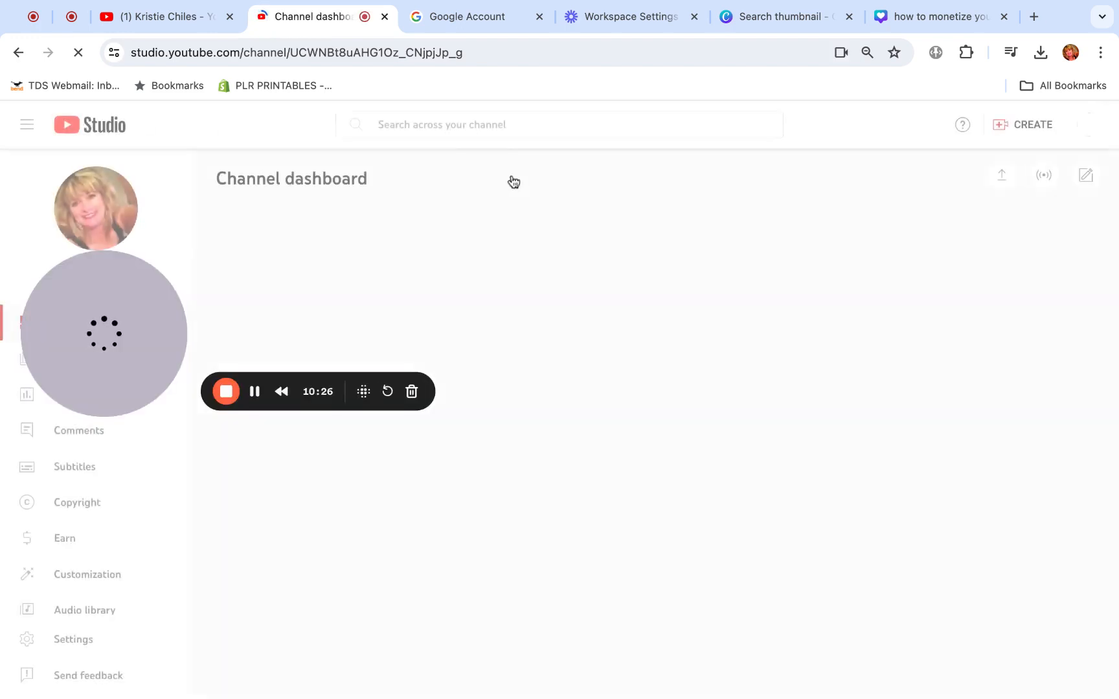
pyautogui.click(107, 138)
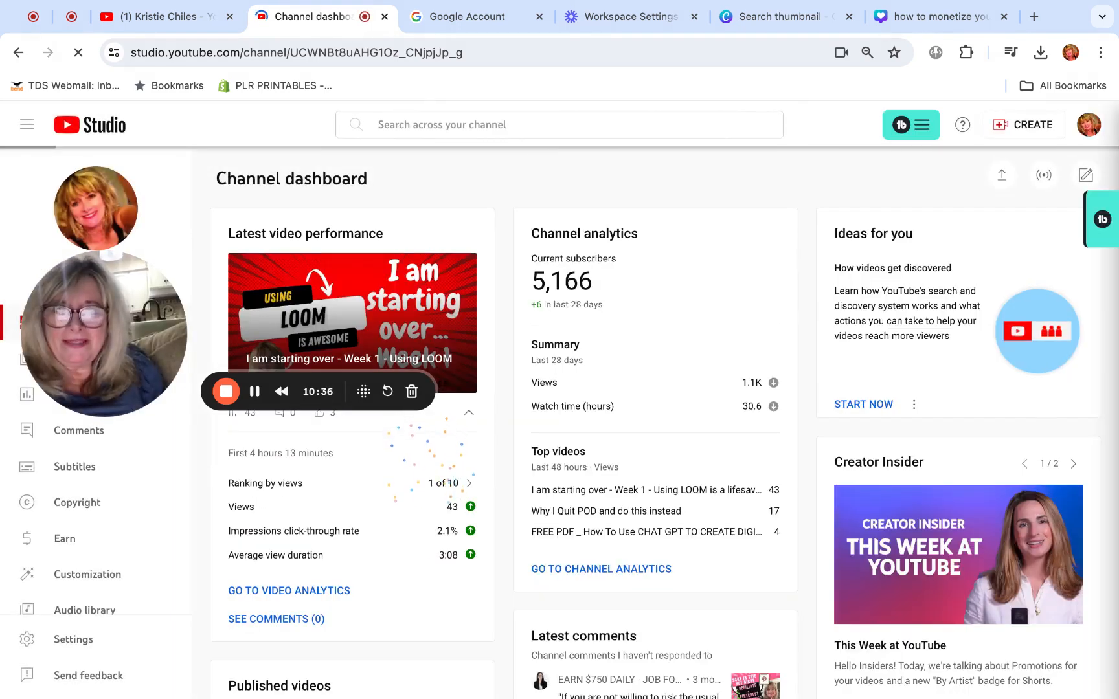
pyautogui.moveTo(42, 288); pyautogui.dragTo(105, 296)
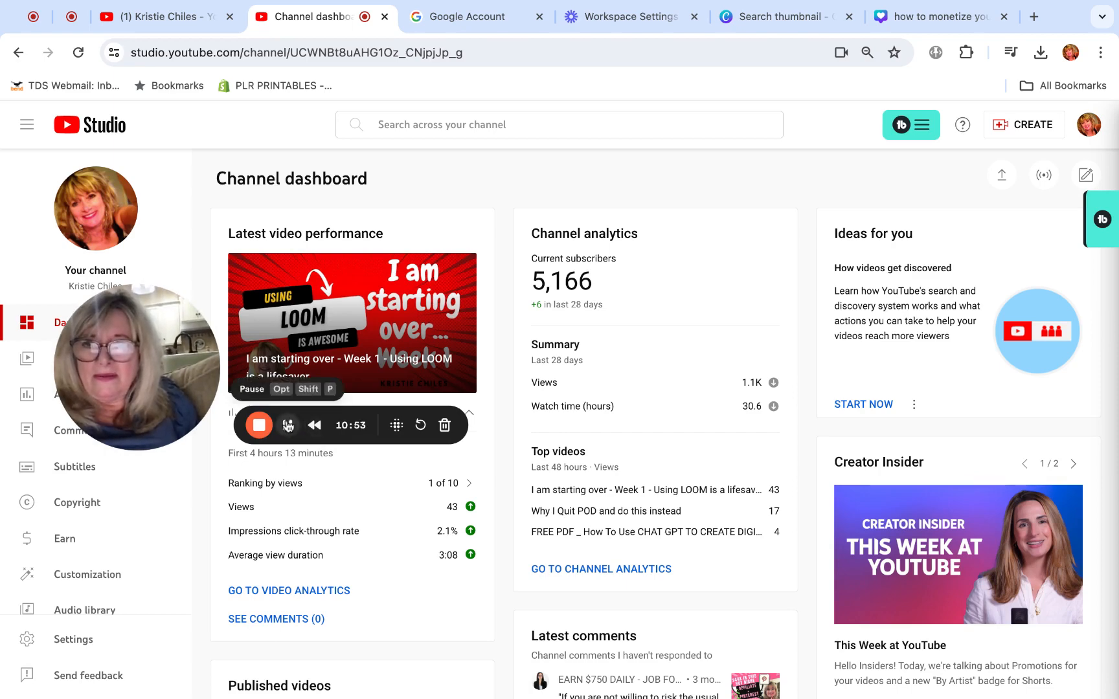
pyautogui.click(288, 425)
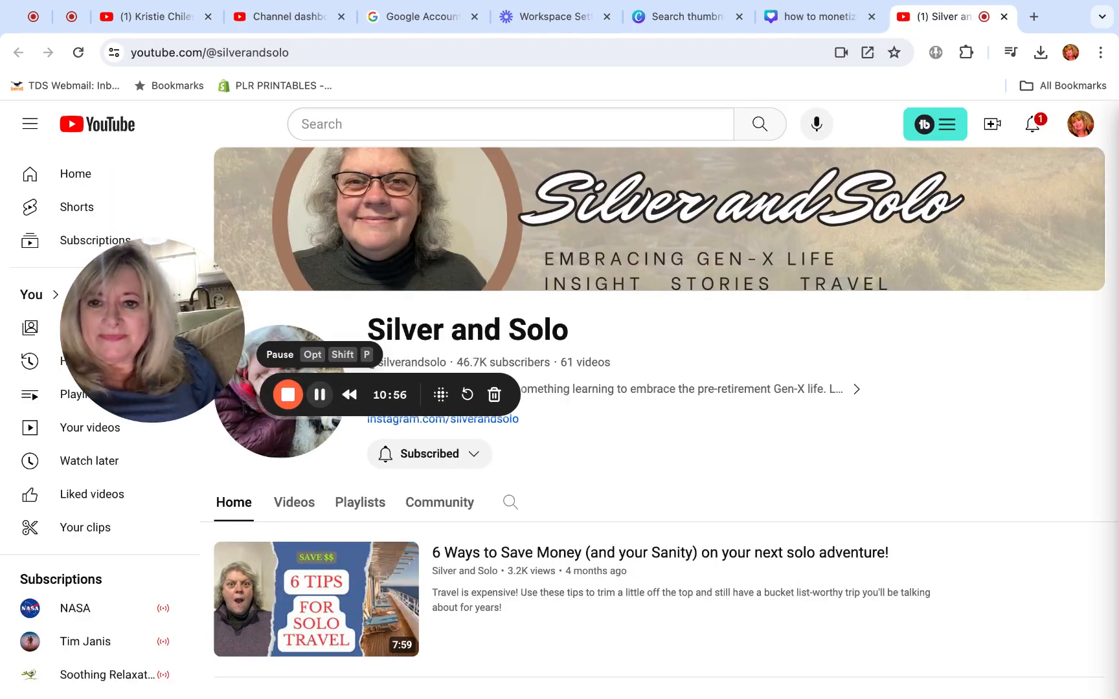